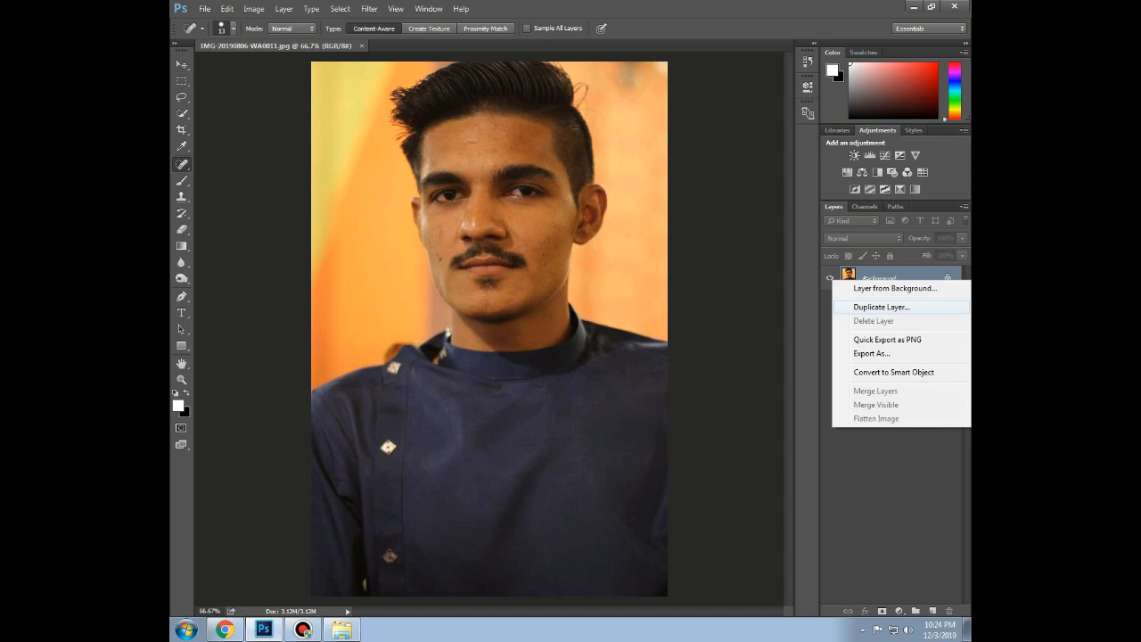
# Duplicate the Background layer as "Background copy" in the same document.
pyautogui.click(882, 307)
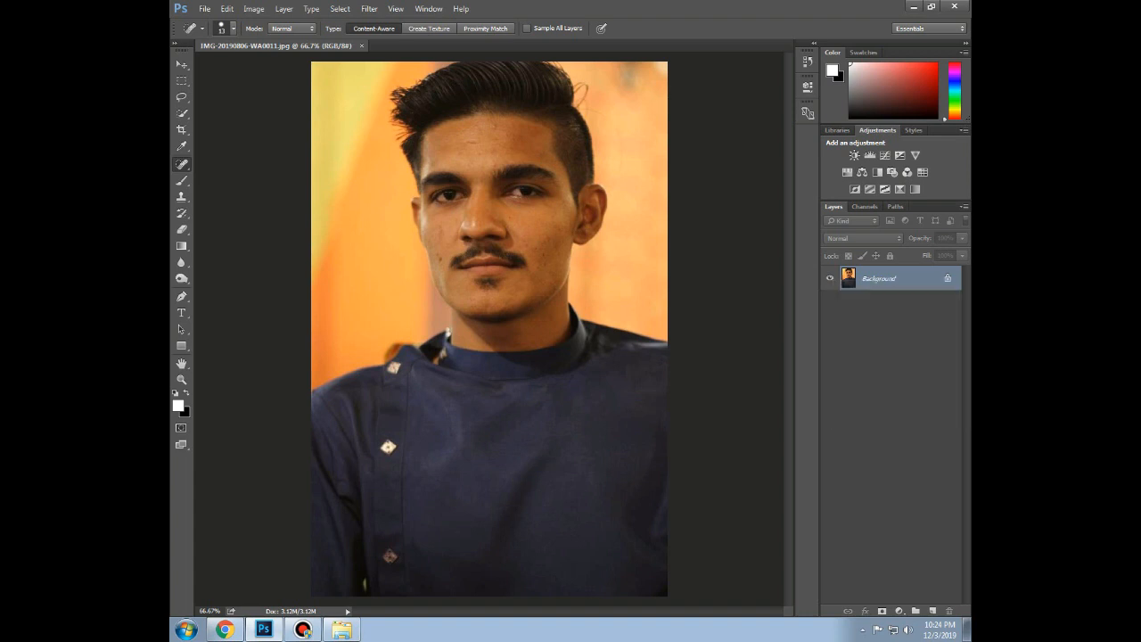
pyautogui.rightClick(832, 281)
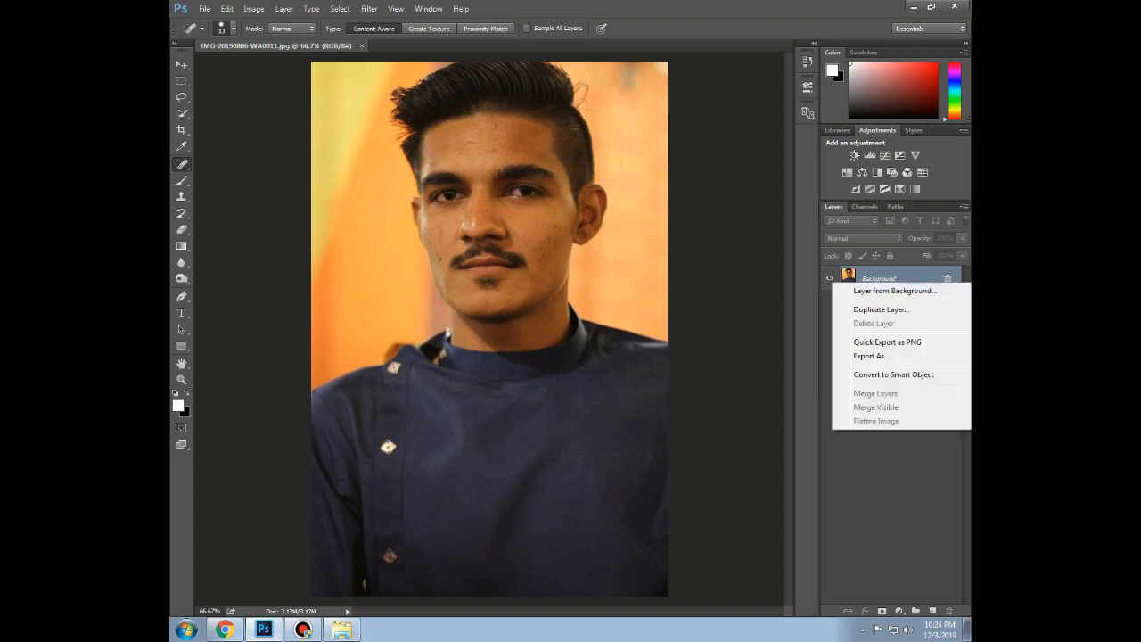
pyautogui.click(881, 309)
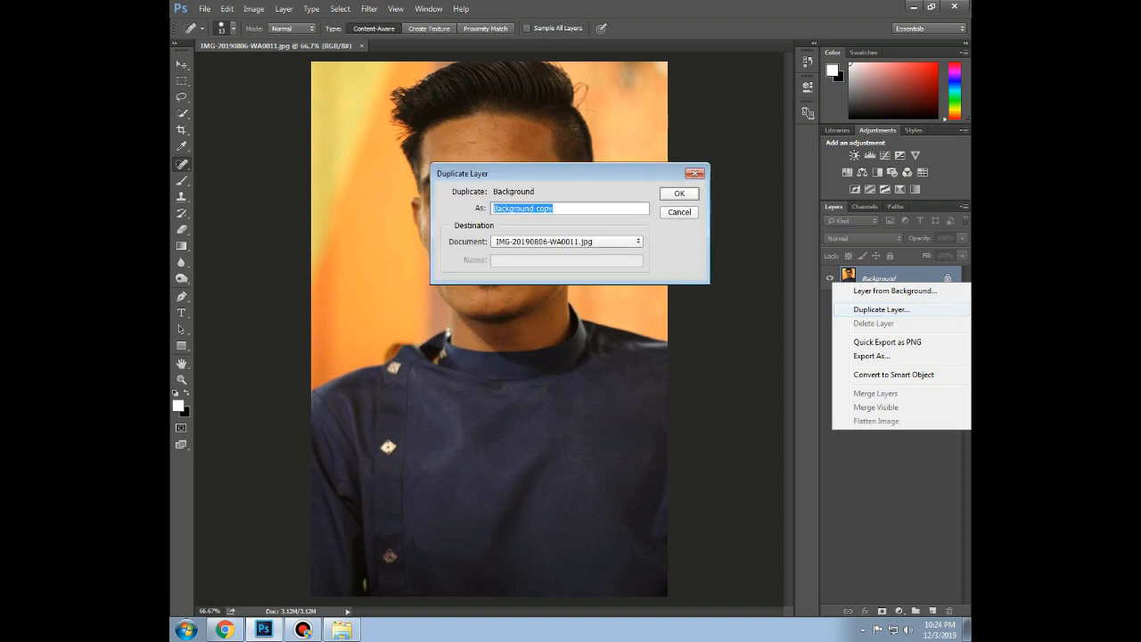
pyautogui.press('Return')
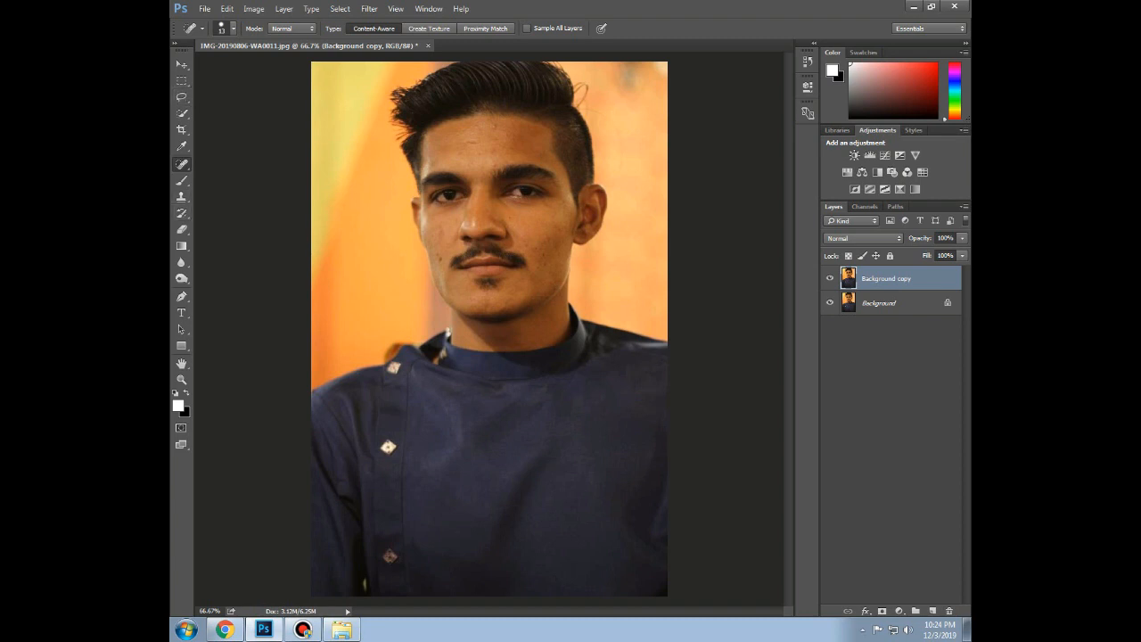
# Remove the blemishes and fine marks across the forehead and between the eyebrows with the Spot Healing Brush.
pyautogui.rightClick(182, 163)
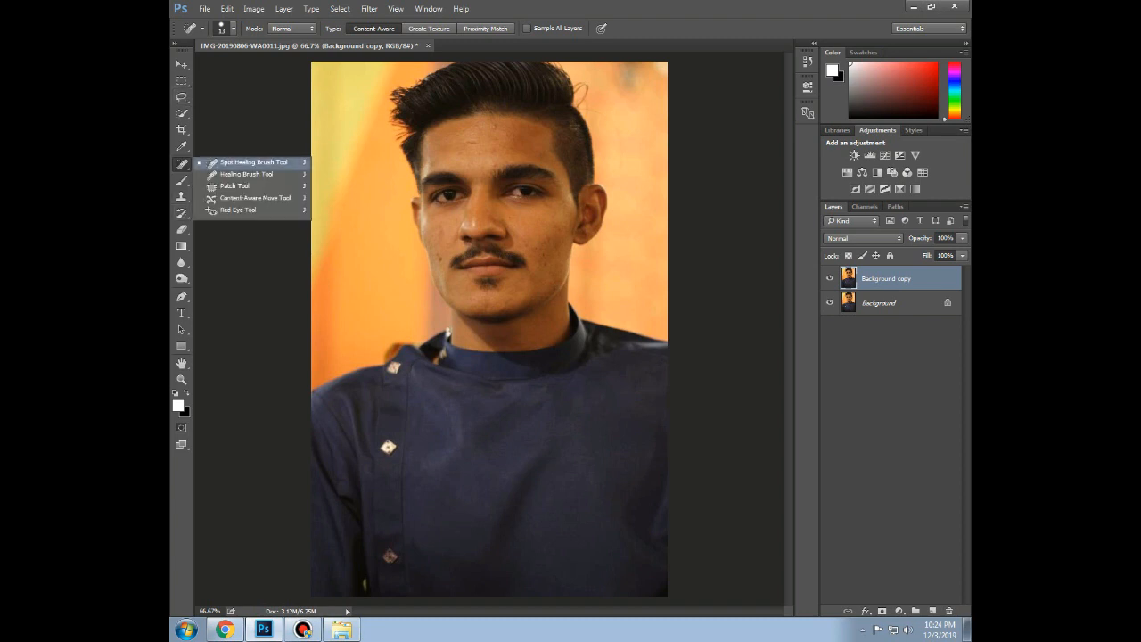
pyautogui.click(253, 162)
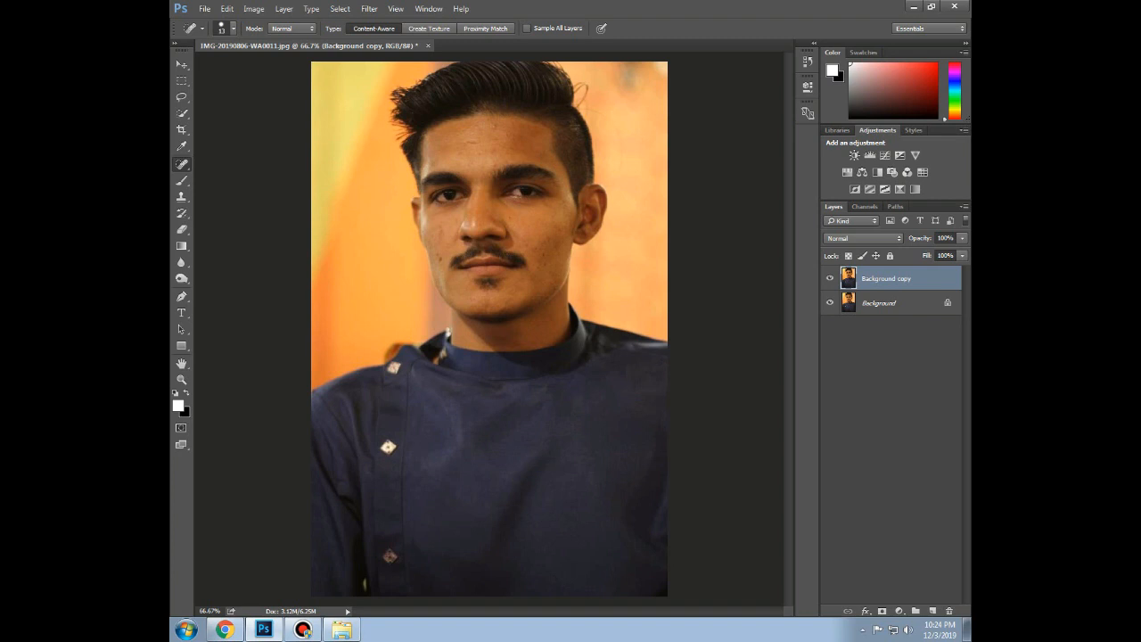
pyautogui.click(182, 379)
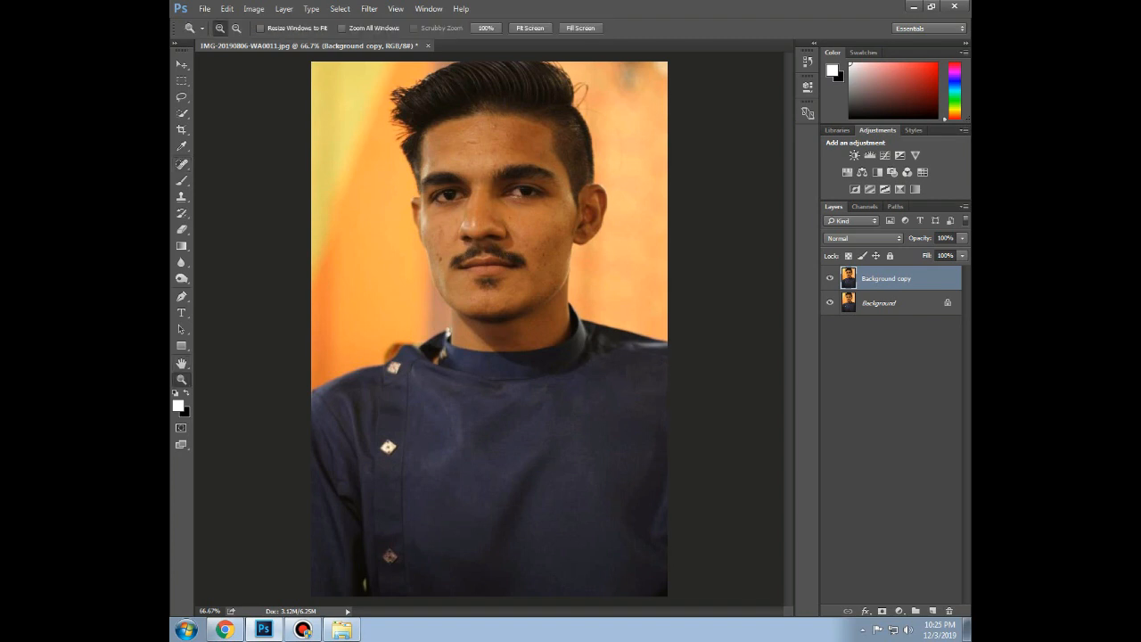
pyautogui.click(409, 116)
pyautogui.click(453, 135)
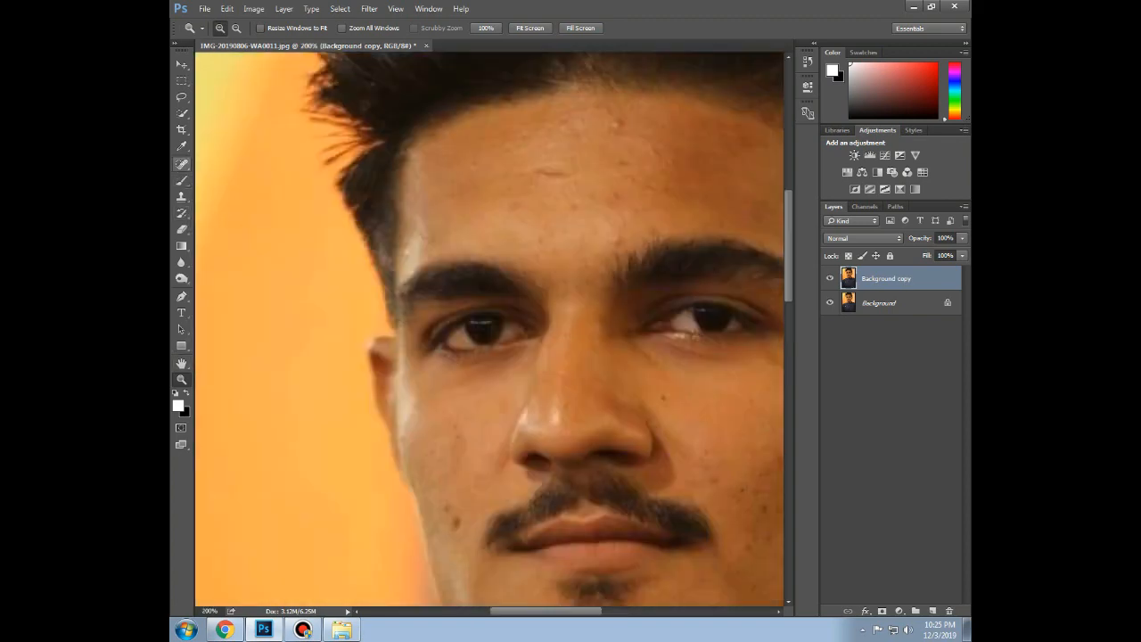
pyautogui.click(182, 163)
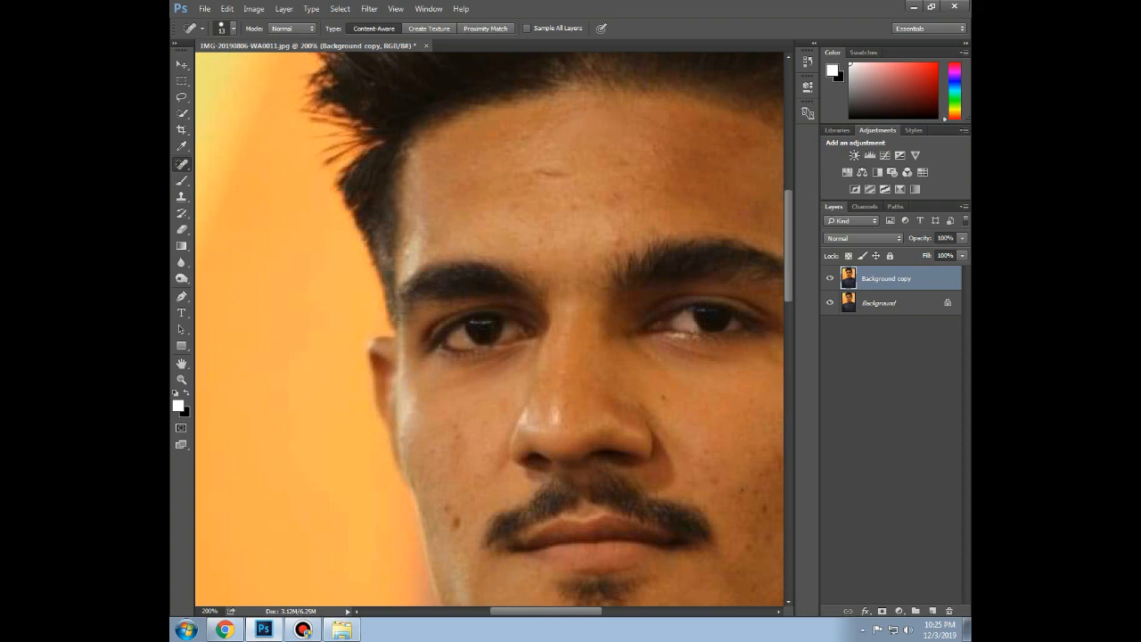
pyautogui.click(529, 174)
pyautogui.moveTo(559, 175); pyautogui.dragTo(576, 175)
pyautogui.click(625, 160)
pyautogui.click(513, 208)
pyautogui.click(552, 251)
pyautogui.click(581, 237)
pyautogui.click(620, 243)
pyautogui.click(655, 232)
pyautogui.click(613, 196)
pyautogui.click(633, 178)
pyautogui.click(619, 195)
pyautogui.click(651, 184)
pyautogui.moveTo(652, 150); pyautogui.dragTo(665, 162)
pyautogui.click(717, 148)
pyautogui.click(705, 153)
pyautogui.click(733, 173)
pyautogui.click(758, 216)
pyautogui.click(774, 194)
pyautogui.click(732, 147)
pyautogui.click(769, 147)
pyautogui.click(754, 144)
# Heal the mole, spots and marks on the man's right cheek, from beside the nose to the face edge.
pyautogui.moveTo(455, 428); pyautogui.dragTo(455, 451)
pyautogui.click(494, 411)
pyautogui.click(505, 403)
pyautogui.click(456, 518)
pyautogui.click(489, 451)
pyautogui.click(432, 451)
pyautogui.click(426, 472)
pyautogui.click(453, 470)
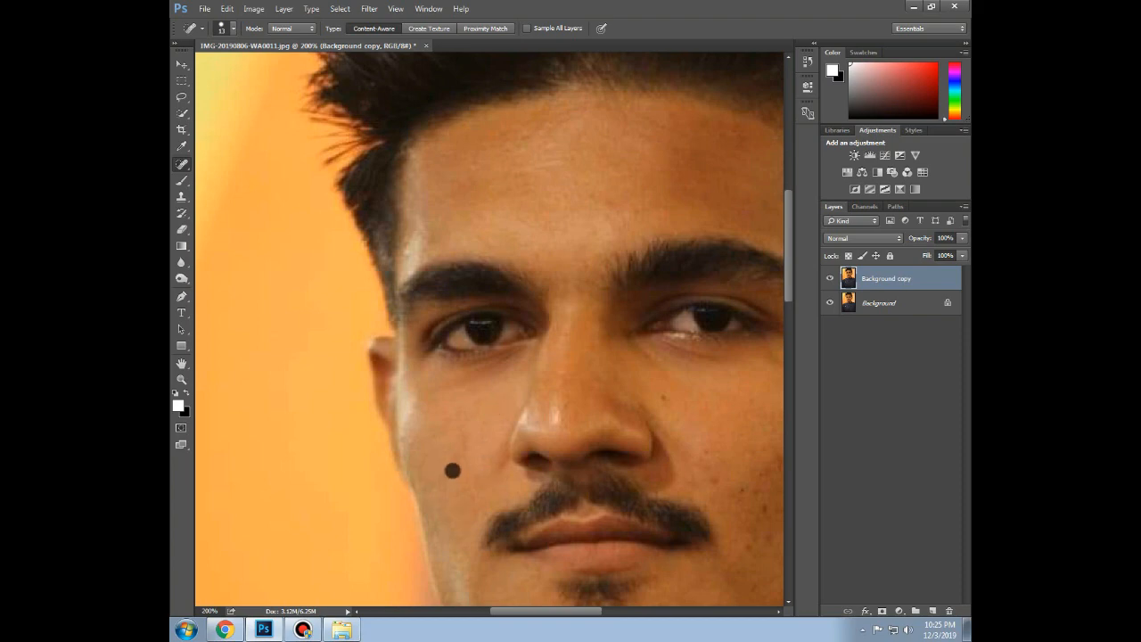
pyautogui.click(457, 434)
pyautogui.click(446, 528)
pyautogui.click(409, 434)
pyautogui.click(415, 478)
# Heal the spots below the man's left eye and the dark marks across his left cheek.
pyautogui.click(664, 401)
pyautogui.click(564, 405)
pyautogui.click(679, 412)
pyautogui.click(664, 403)
pyautogui.click(694, 398)
pyautogui.click(752, 405)
pyautogui.click(701, 459)
pyautogui.click(713, 478)
pyautogui.click(758, 486)
pyautogui.click(759, 502)
pyautogui.click(754, 527)
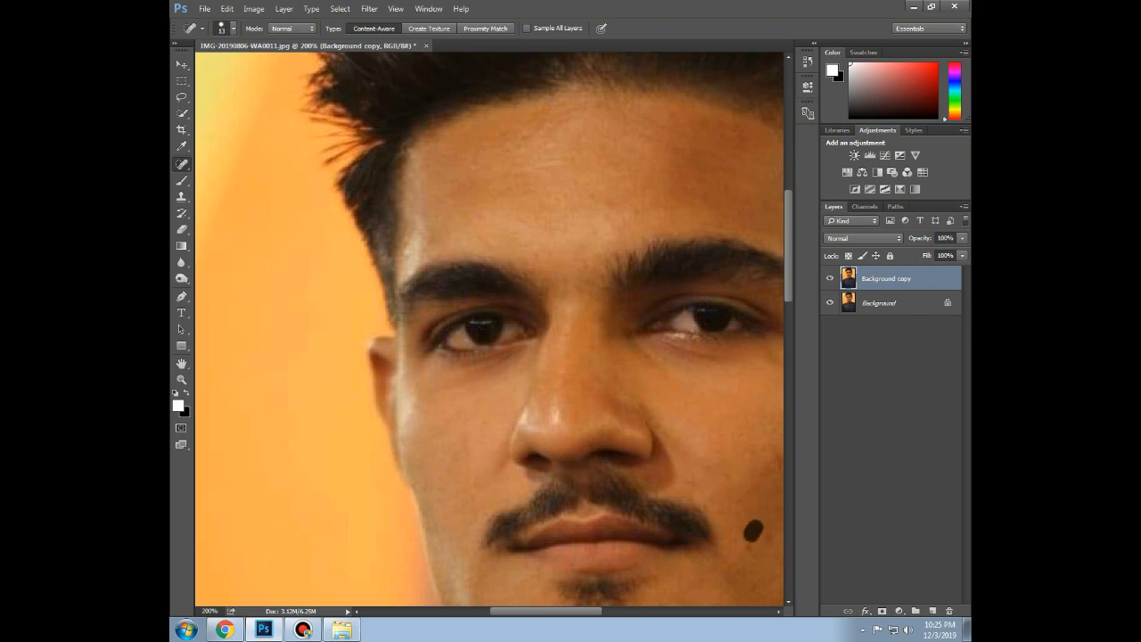
pyautogui.click(769, 539)
pyautogui.click(743, 505)
pyautogui.click(759, 478)
pyautogui.click(773, 457)
pyautogui.moveTo(777, 460); pyautogui.dragTo(778, 477)
# Clean up the remaining spots on the outer part of the man's left cheek, near the ear and jaw.
pyautogui.hscroll(3, 490, 329)
pyautogui.click(653, 580)
pyautogui.moveTo(666, 589); pyautogui.dragTo(677, 592)
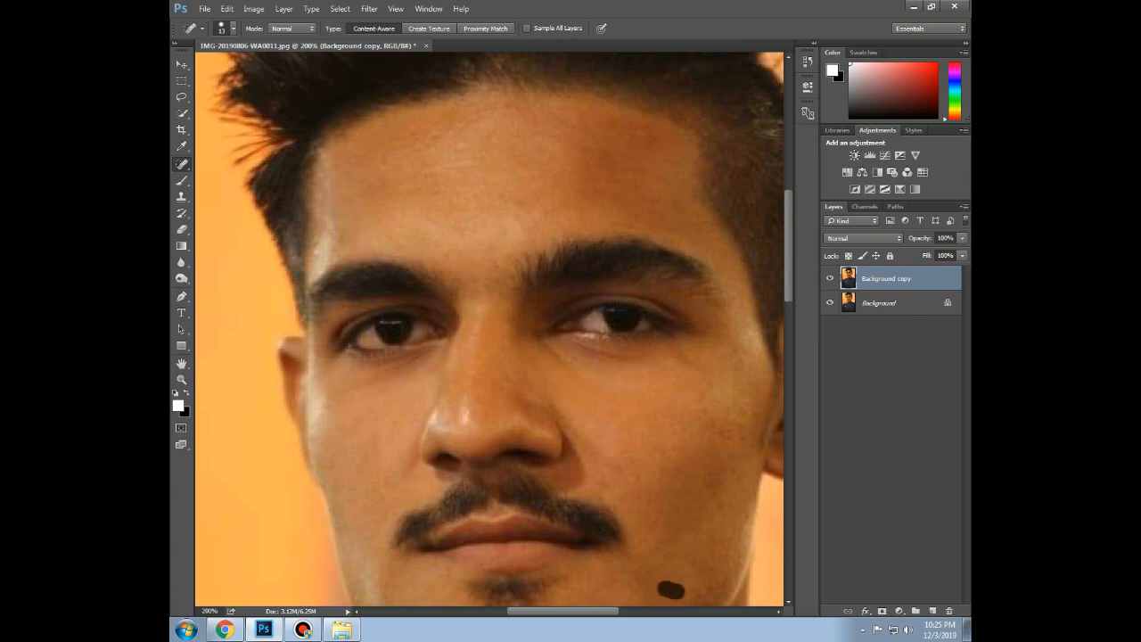
pyautogui.click(645, 570)
pyautogui.click(708, 488)
pyautogui.click(738, 474)
pyautogui.click(733, 446)
pyautogui.click(742, 446)
pyautogui.click(671, 451)
pyautogui.click(686, 469)
pyautogui.click(664, 454)
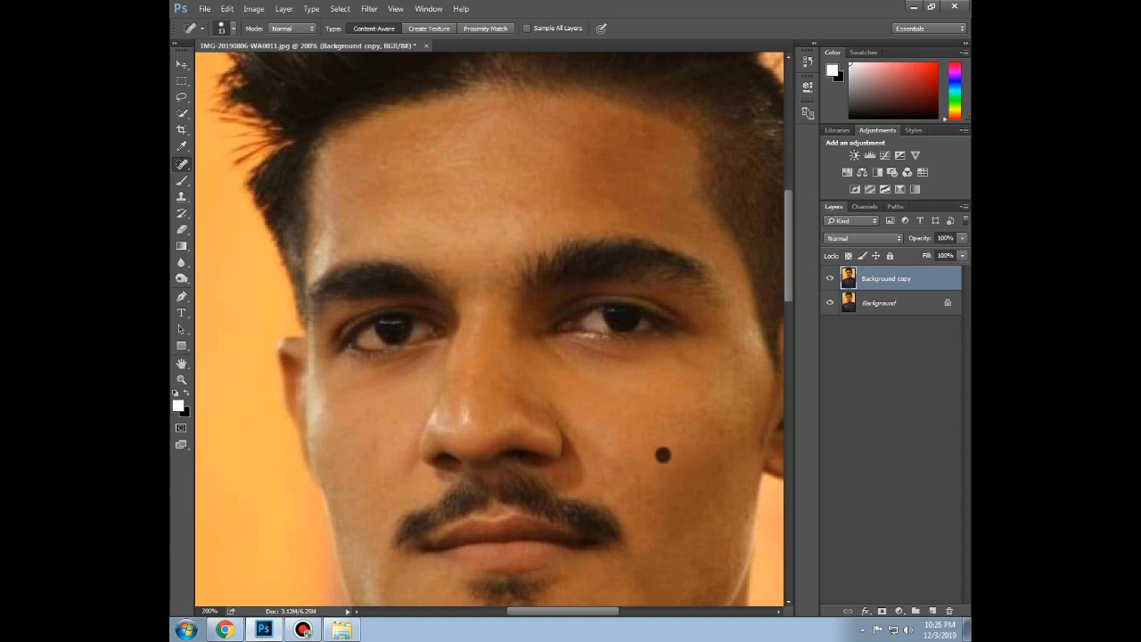
pyautogui.click(633, 480)
pyautogui.click(654, 471)
pyautogui.click(716, 433)
pyautogui.click(747, 399)
pyautogui.scroll(-5, 490, 329)
pyautogui.click(738, 319)
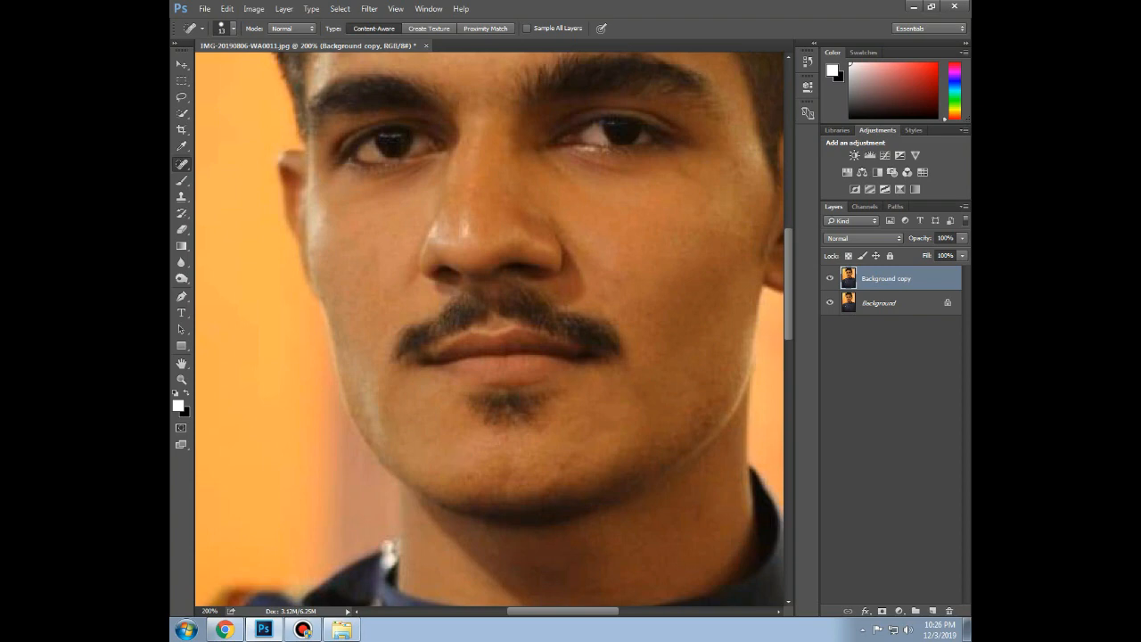
# Heal the small marks on the chin and along the lower jaw.
pyautogui.click(469, 455)
pyautogui.click(422, 439)
pyautogui.click(404, 420)
pyautogui.click(559, 459)
pyautogui.click(559, 467)
# Touch up the leftover skin marks on the forehead, nose and both cheeks with the Spot Healing Brush.
pyautogui.hotkey('ctrl', '-')
pyautogui.hotkey('ctrl', '+')
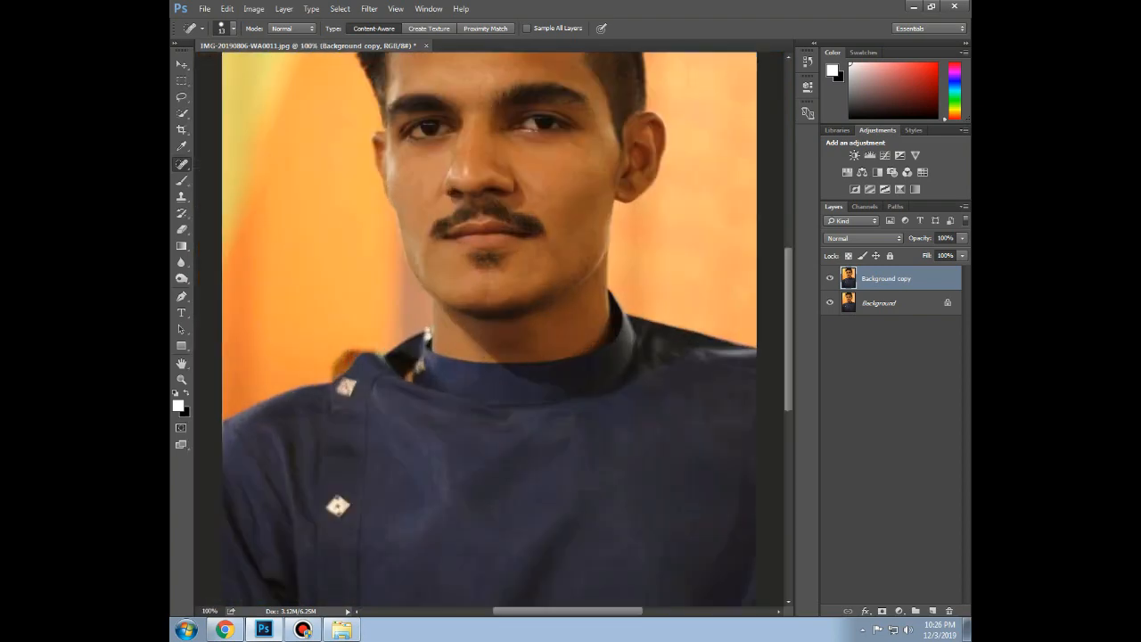
pyautogui.scroll(-1, 490, 321)
pyautogui.scroll(5, 485, 173)
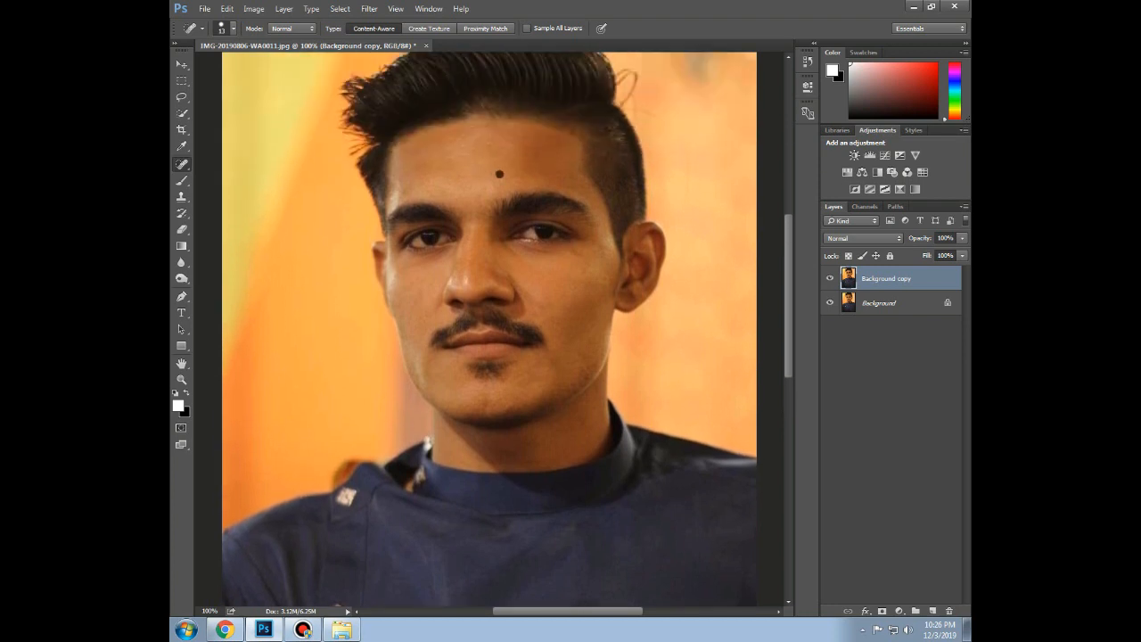
pyautogui.click(490, 173)
pyautogui.click(573, 252)
pyautogui.click(581, 254)
pyautogui.moveTo(584, 265)
pyautogui.mouseDown()
pyautogui.moveTo(606, 242)
pyautogui.moveTo(604, 285)
pyautogui.mouseUp()
pyautogui.click(590, 263)
pyautogui.click(603, 277)
pyautogui.click(421, 294)
pyautogui.click(415, 282)
pyautogui.click(421, 290)
pyautogui.click(411, 286)
pyautogui.click(392, 289)
pyautogui.click(479, 200)
pyautogui.click(492, 183)
pyautogui.click(467, 154)
pyautogui.click(446, 158)
pyautogui.click(465, 157)
pyautogui.click(572, 178)
pyautogui.click(468, 240)
# Darken the whole moustache, including both tips, using the Burn tool with a size 9 brush, Midtones range and 50% exposure.
pyautogui.moveTo(264, 630)
pyautogui.click(181, 278)
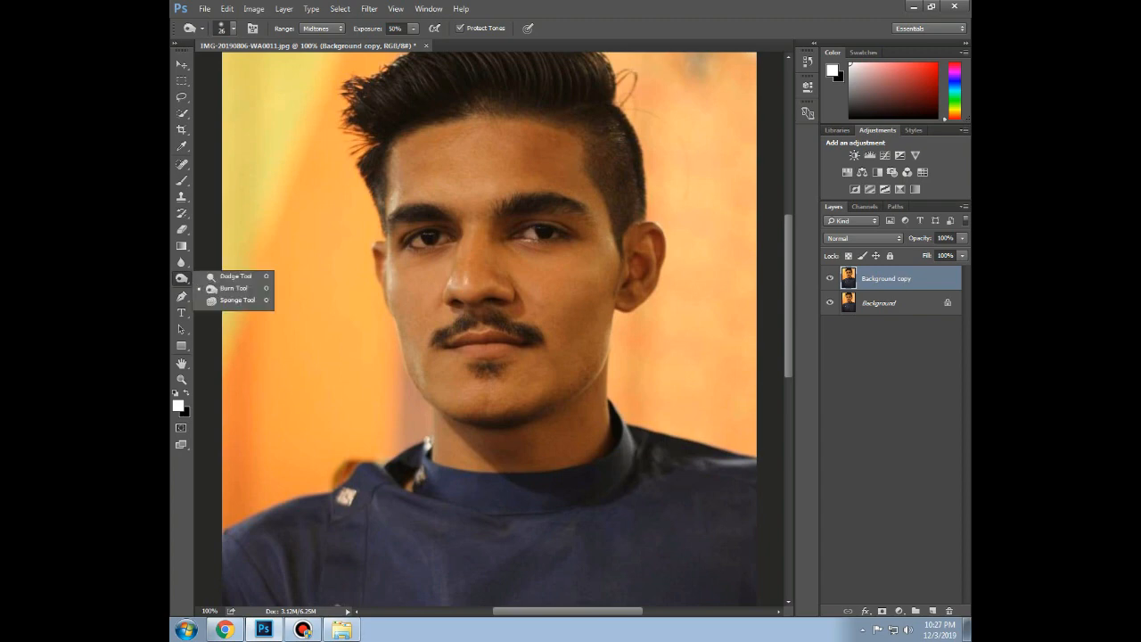
pyautogui.click(233, 288)
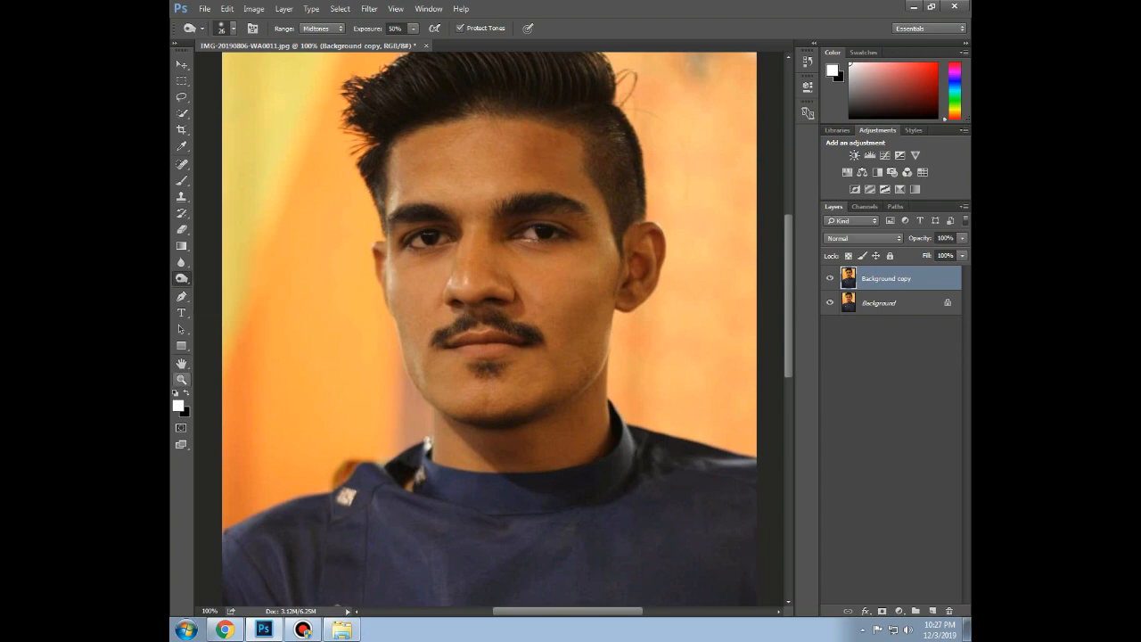
pyautogui.click(182, 379)
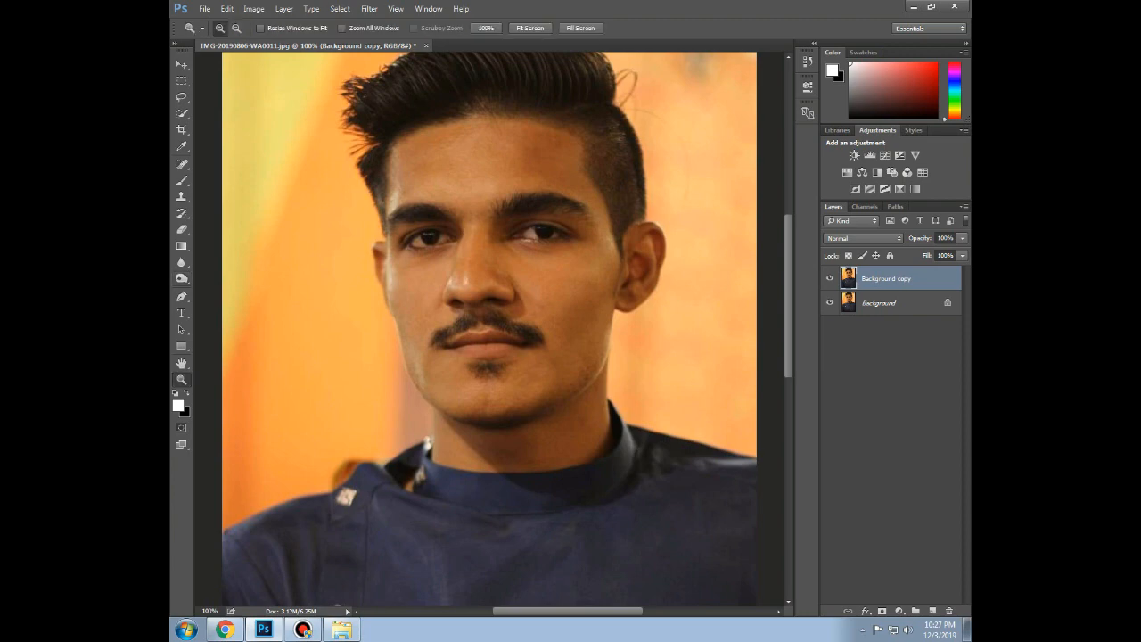
pyautogui.moveTo(419, 309); pyautogui.dragTo(611, 442)
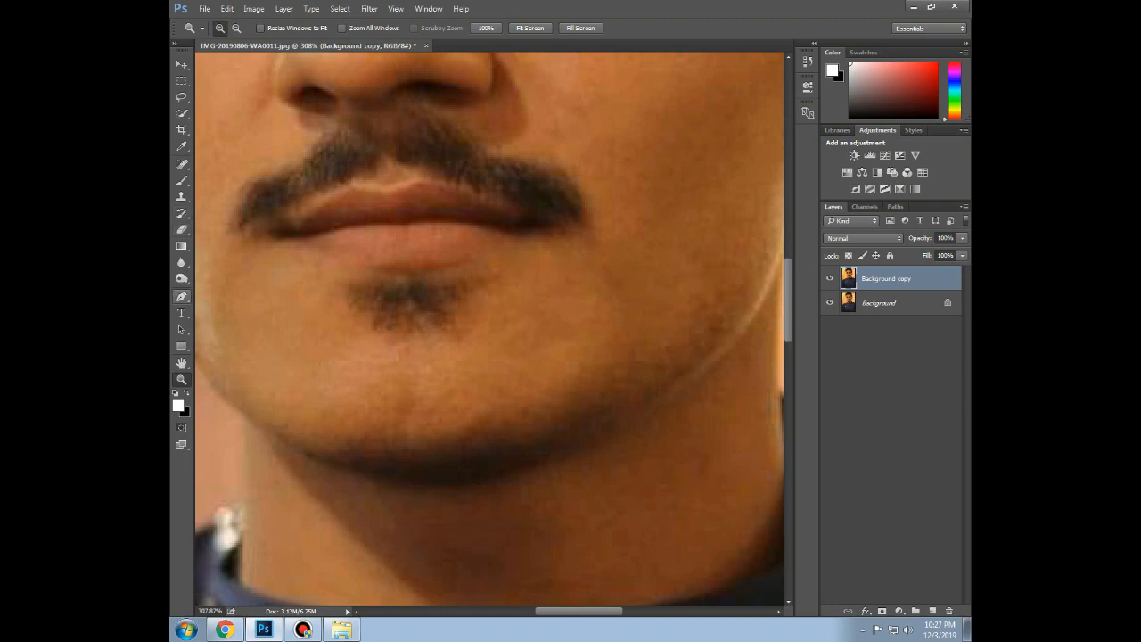
pyautogui.click(182, 278)
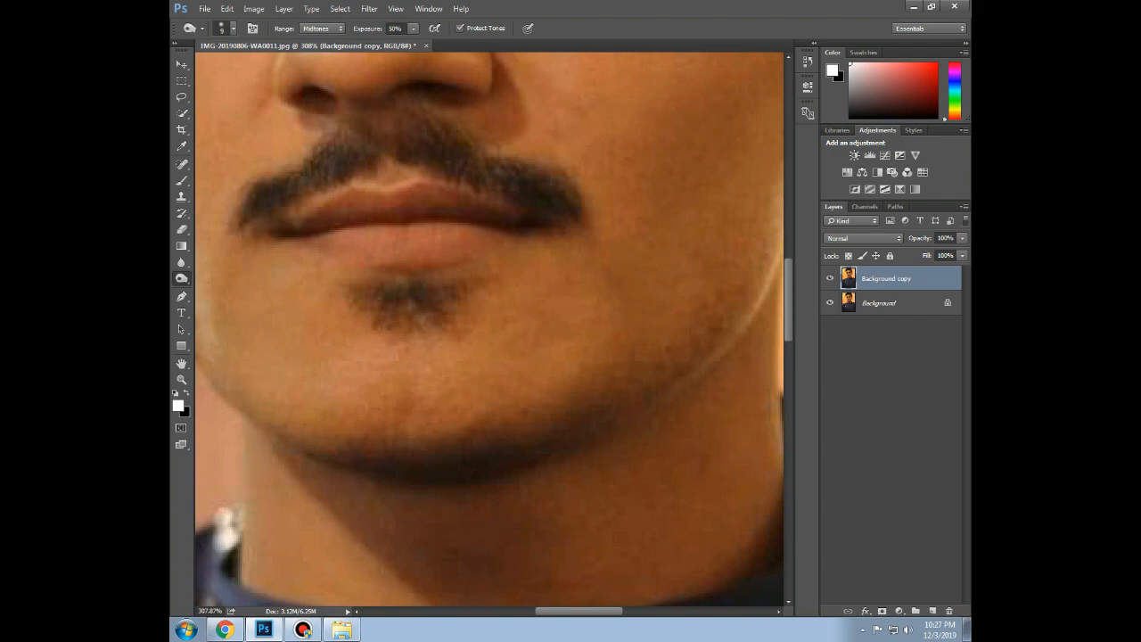
pyautogui.moveTo(322, 148); pyautogui.dragTo(347, 134)
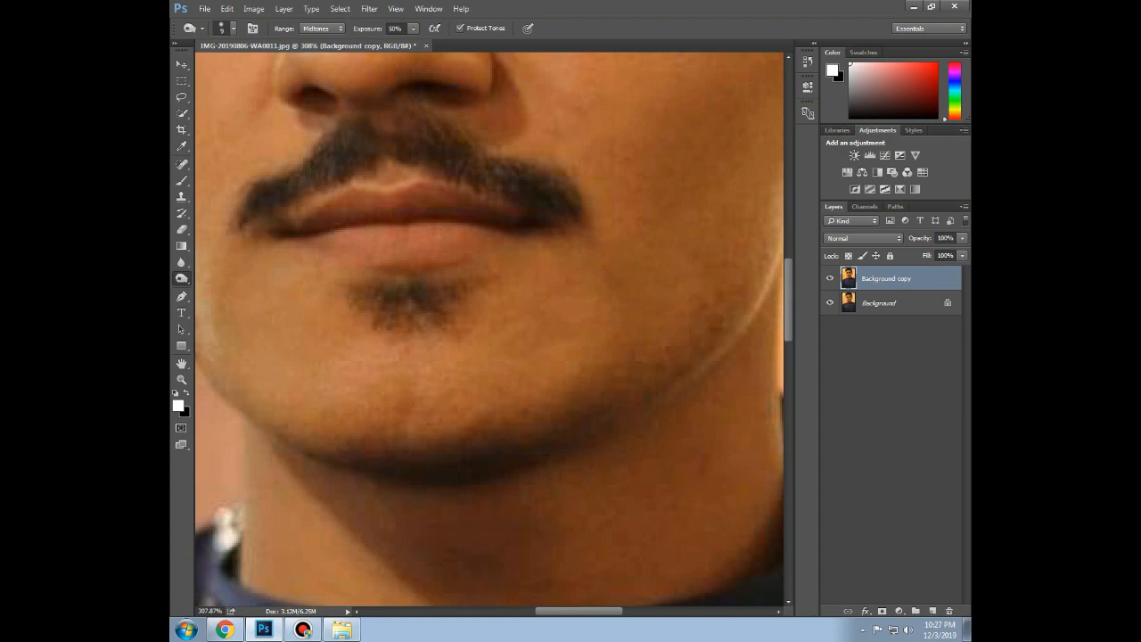
pyautogui.moveTo(378, 120); pyautogui.dragTo(517, 161)
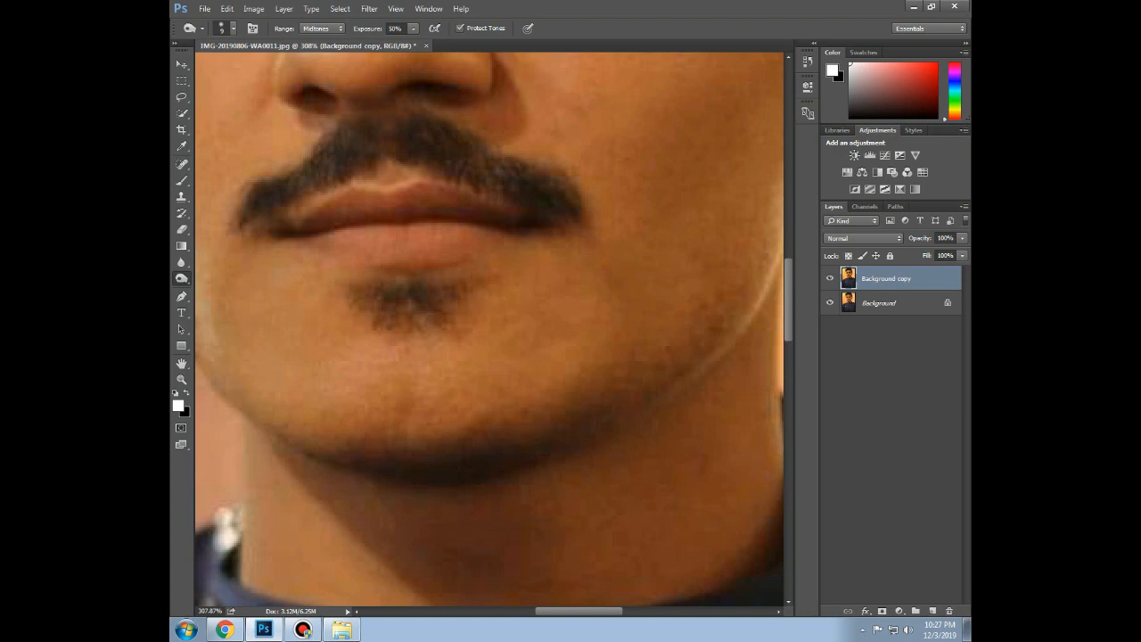
pyautogui.moveTo(461, 183); pyautogui.dragTo(468, 189)
pyautogui.moveTo(536, 168); pyautogui.dragTo(579, 198)
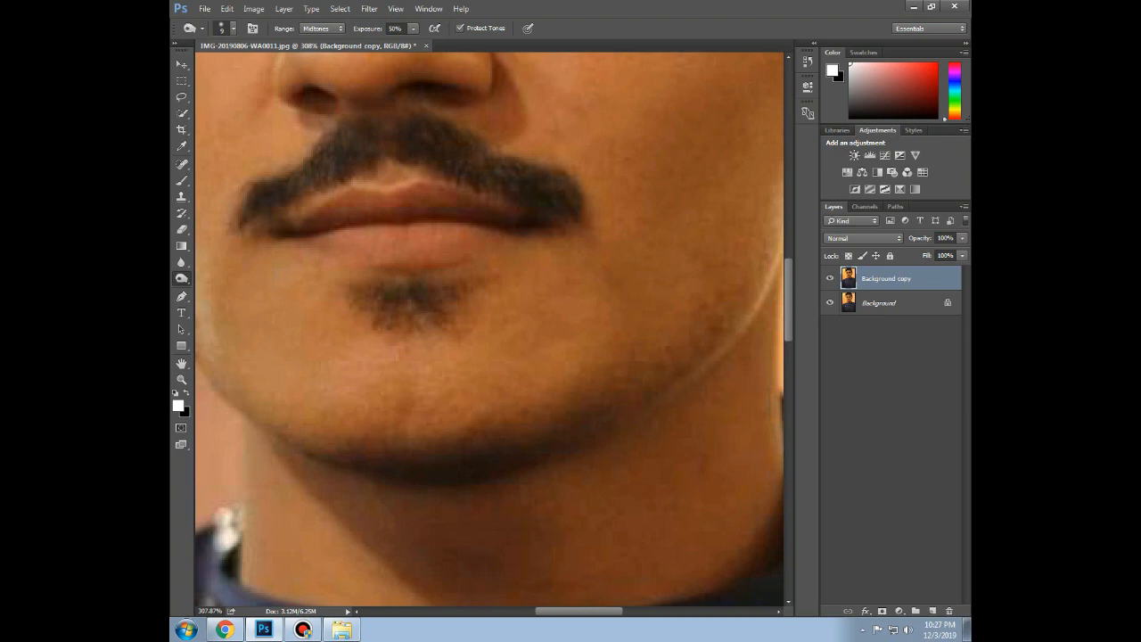
pyautogui.moveTo(246, 186); pyautogui.dragTo(233, 235)
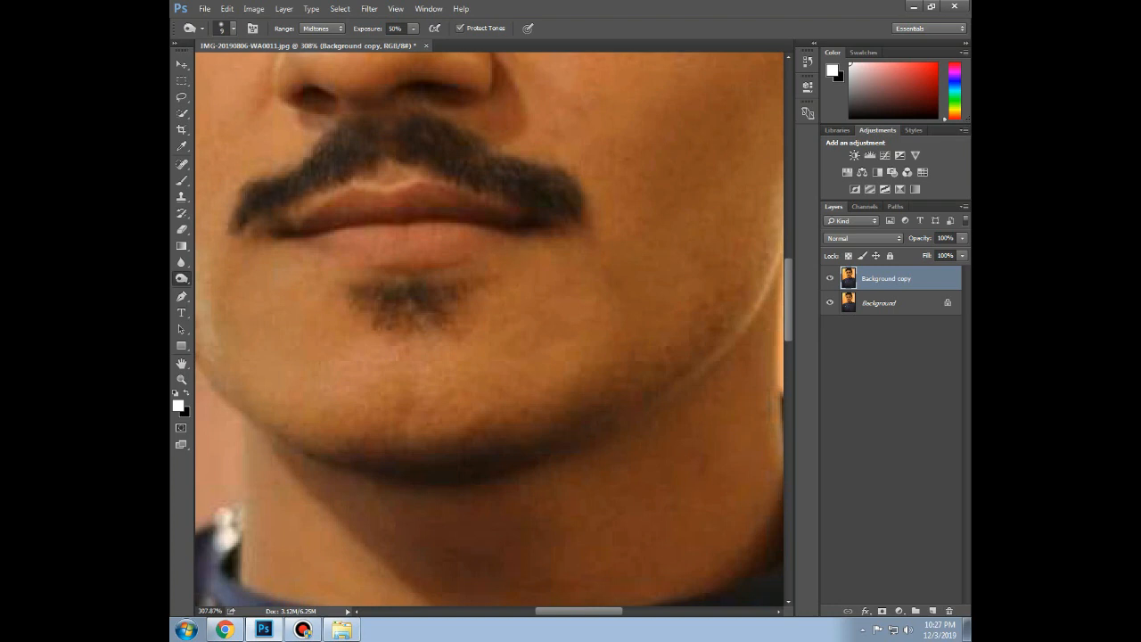
# Burn the beard patch below the lower lip and the shadow under the chin to darken them.
pyautogui.moveTo(450, 290)
pyautogui.mouseDown()
pyautogui.moveTo(426, 319)
pyautogui.moveTo(370, 308)
pyautogui.mouseUp()
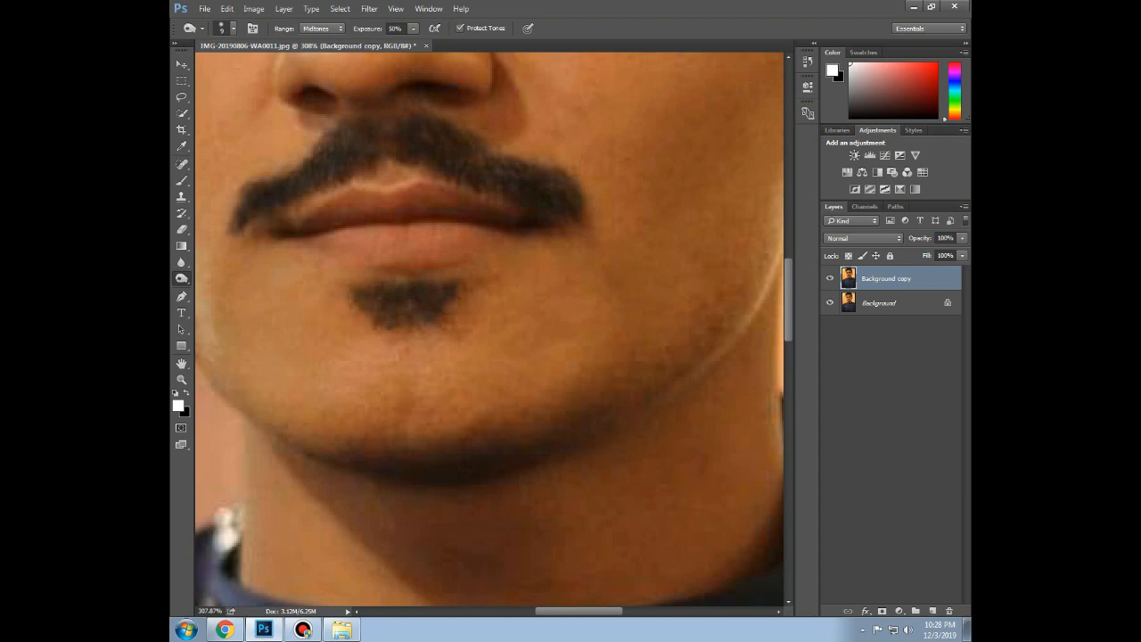
pyautogui.click(358, 291)
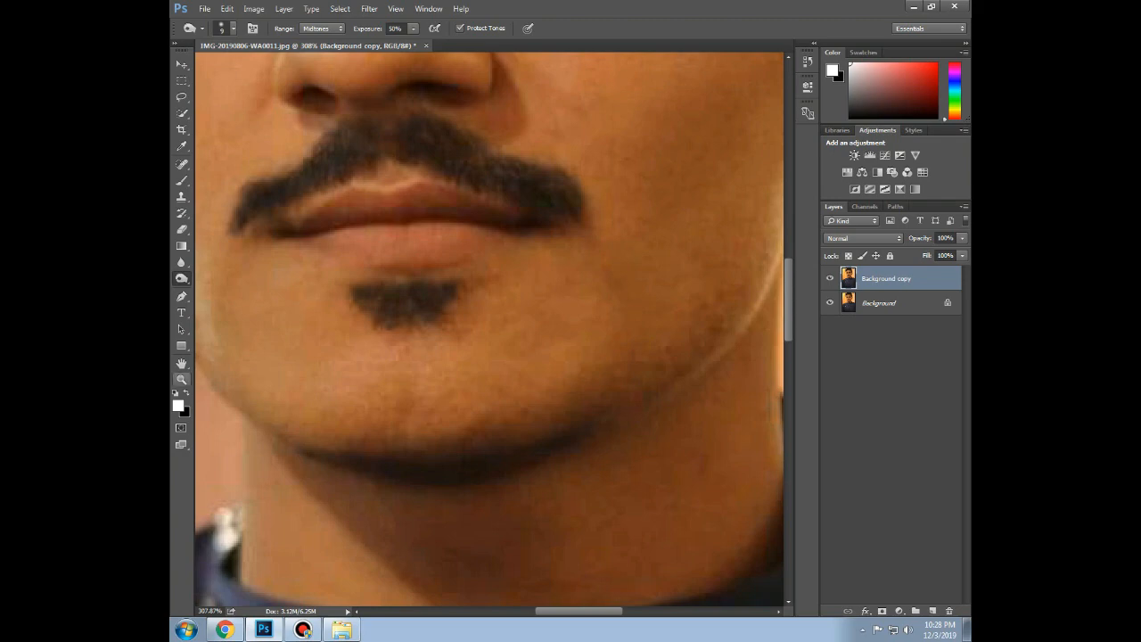
pyautogui.doubleClick(182, 379)
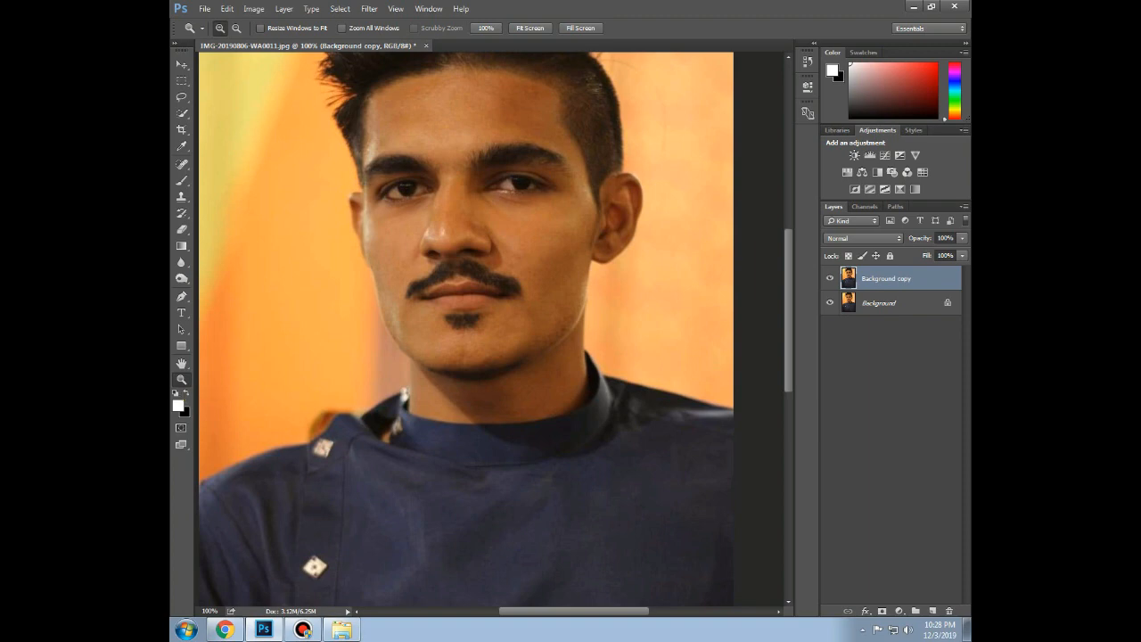
pyautogui.keyDown('alt'); pyautogui.click(481, 319); pyautogui.keyUp('alt')
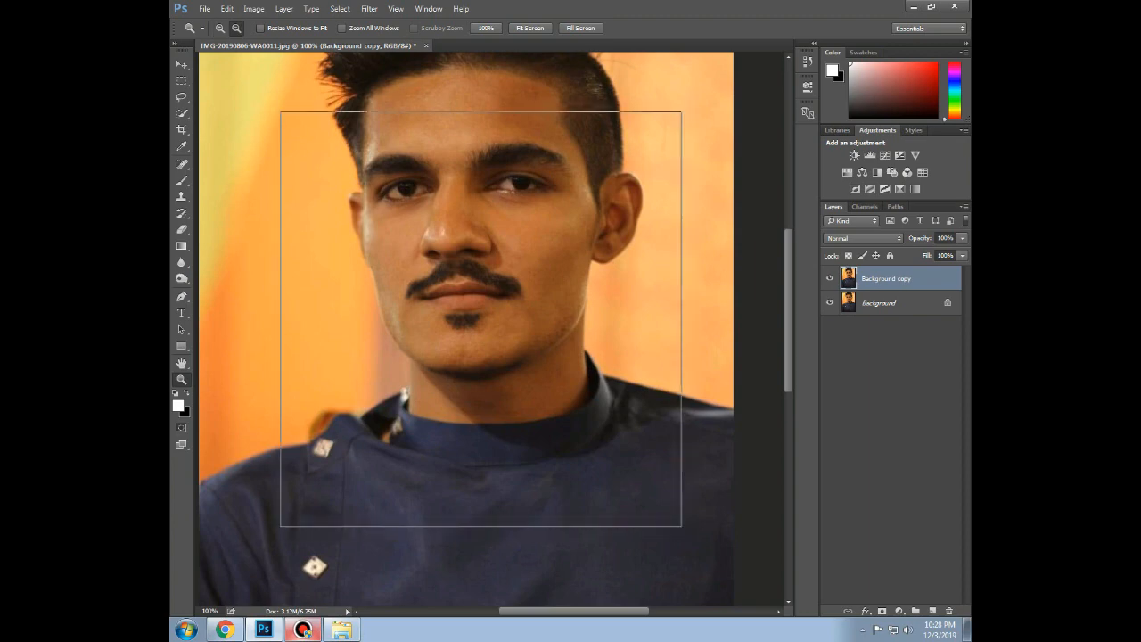
pyautogui.keyDown('alt'); pyautogui.click(482, 319); pyautogui.keyUp('alt')
pyautogui.keyDown('alt'); pyautogui.click(456, 291); pyautogui.keyUp('alt')
pyautogui.click(468, 274)
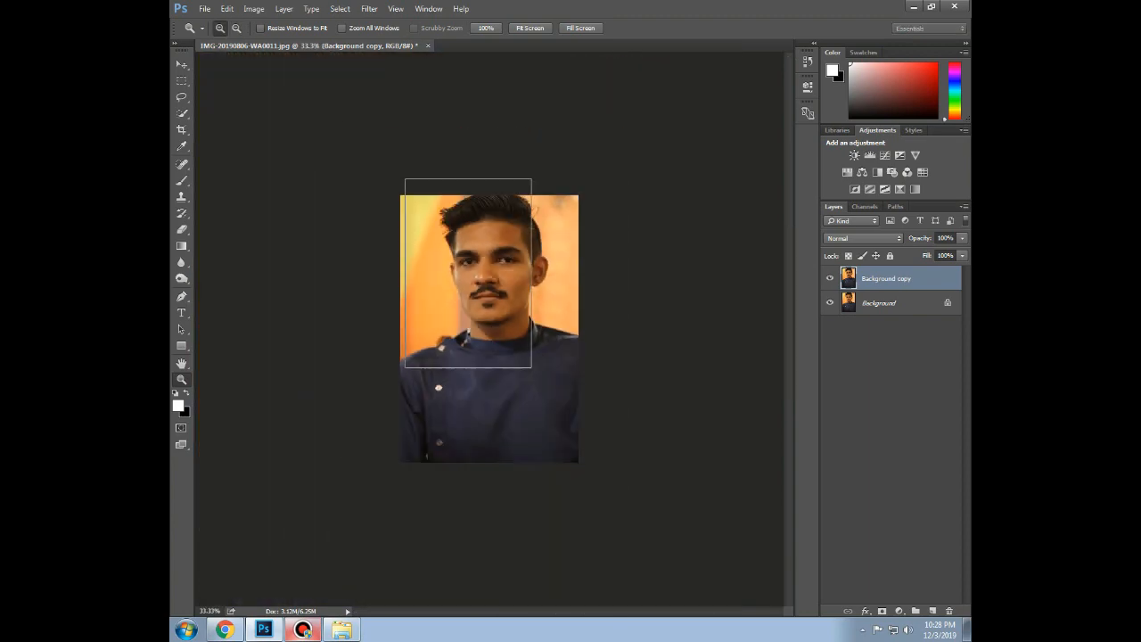
pyautogui.click(468, 274)
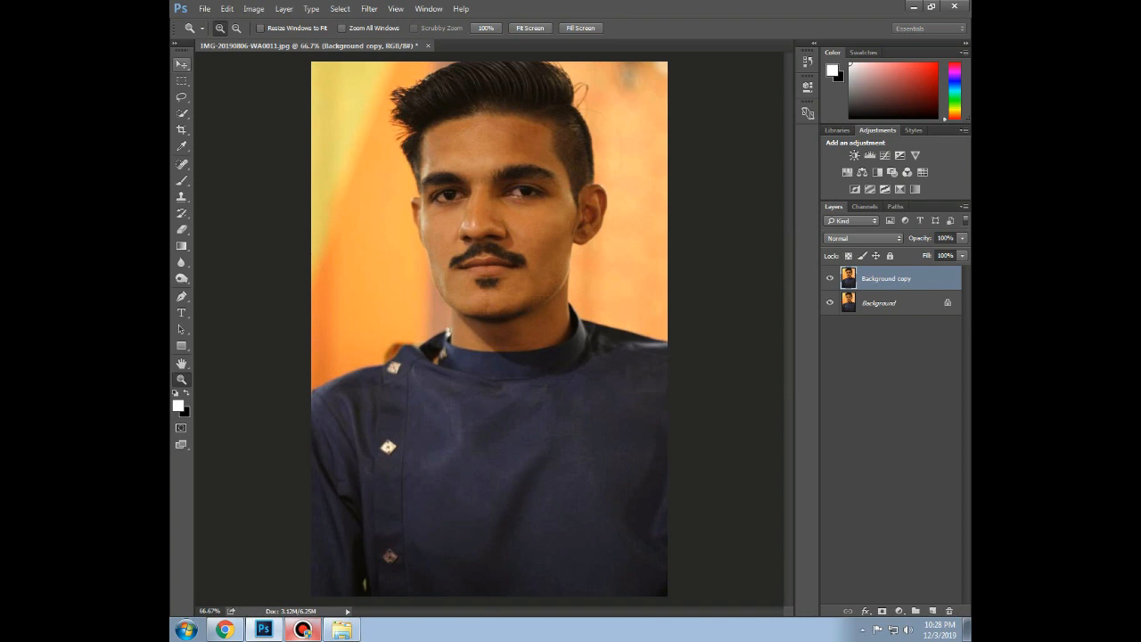
pyautogui.click(181, 65)
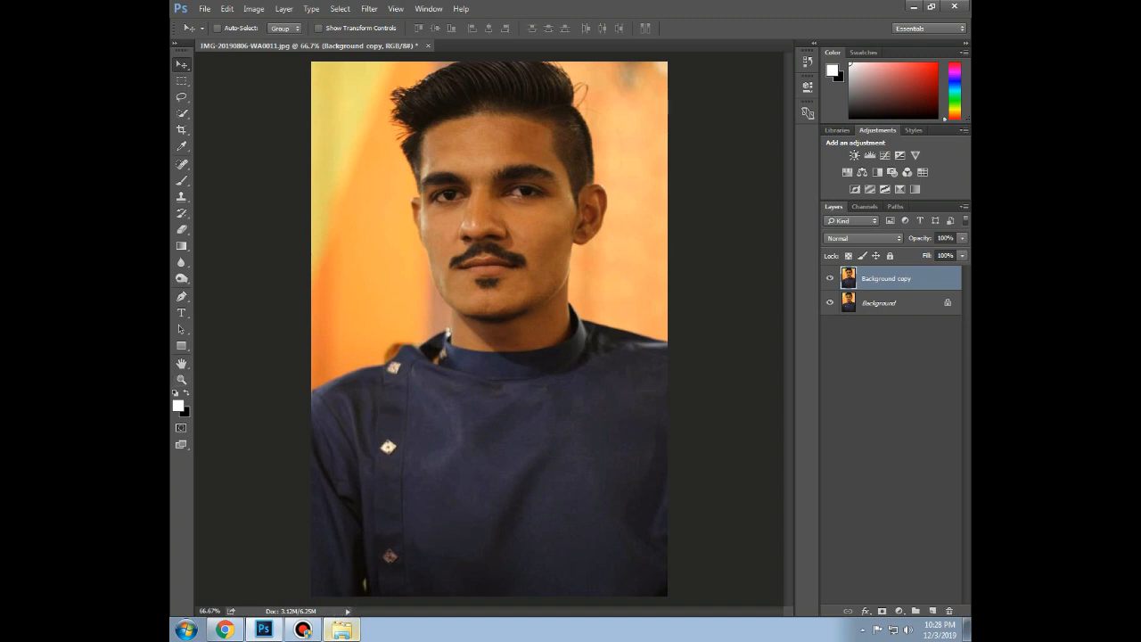
# Add a Brightness/Contrast adjustment layer above the retouched copy and set its brightness to 42.
pyautogui.click(182, 278)
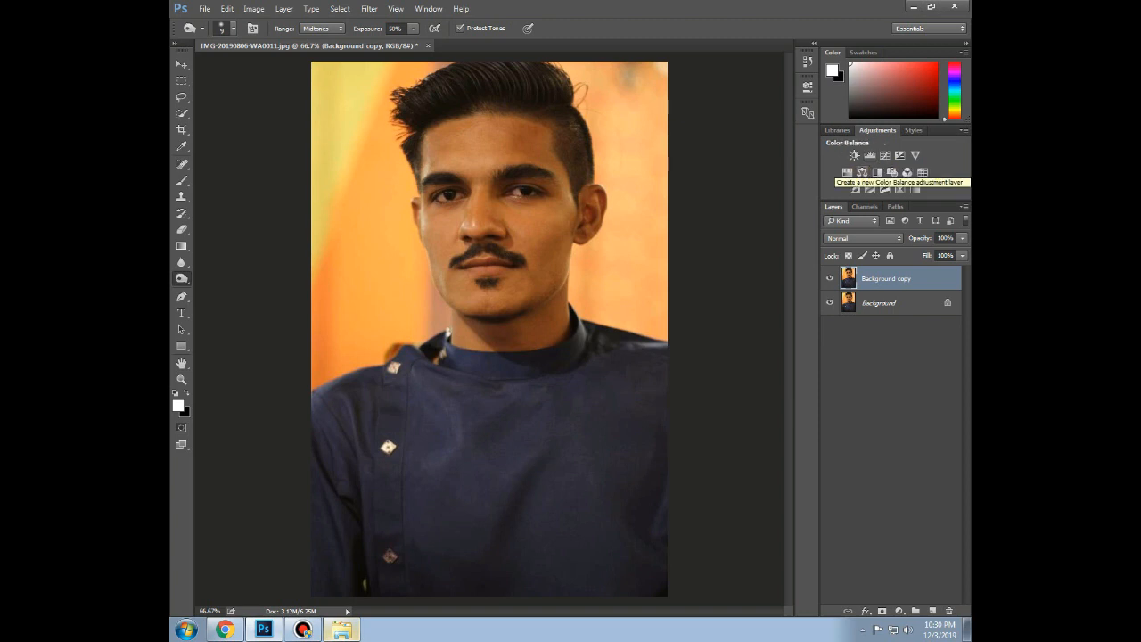
pyautogui.click(854, 155)
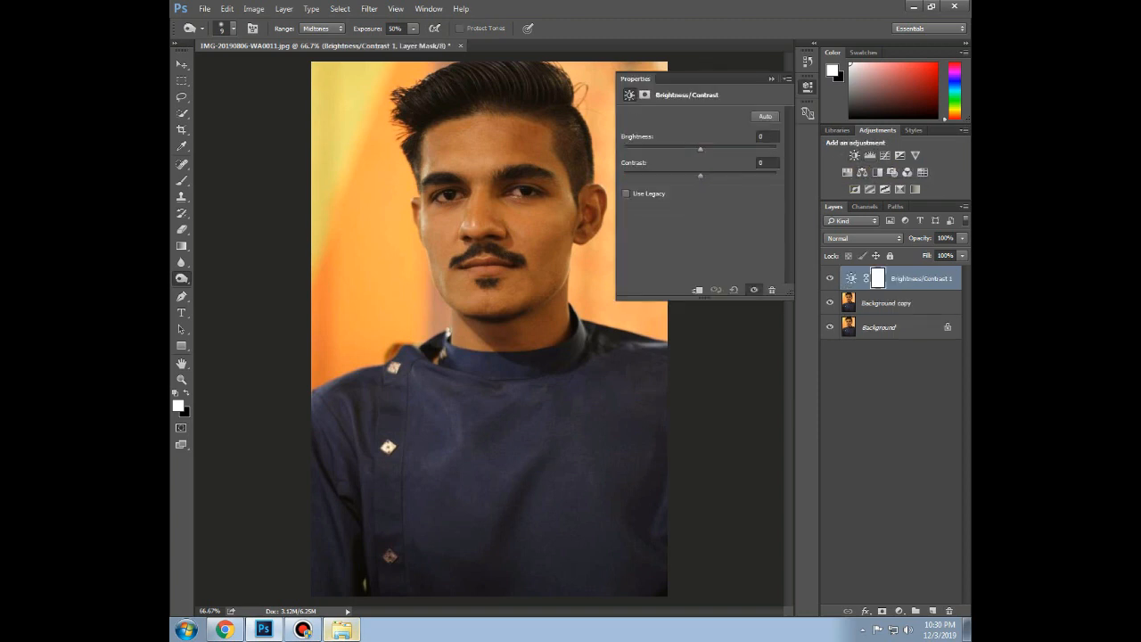
pyautogui.moveTo(703, 149); pyautogui.dragTo(727, 149)
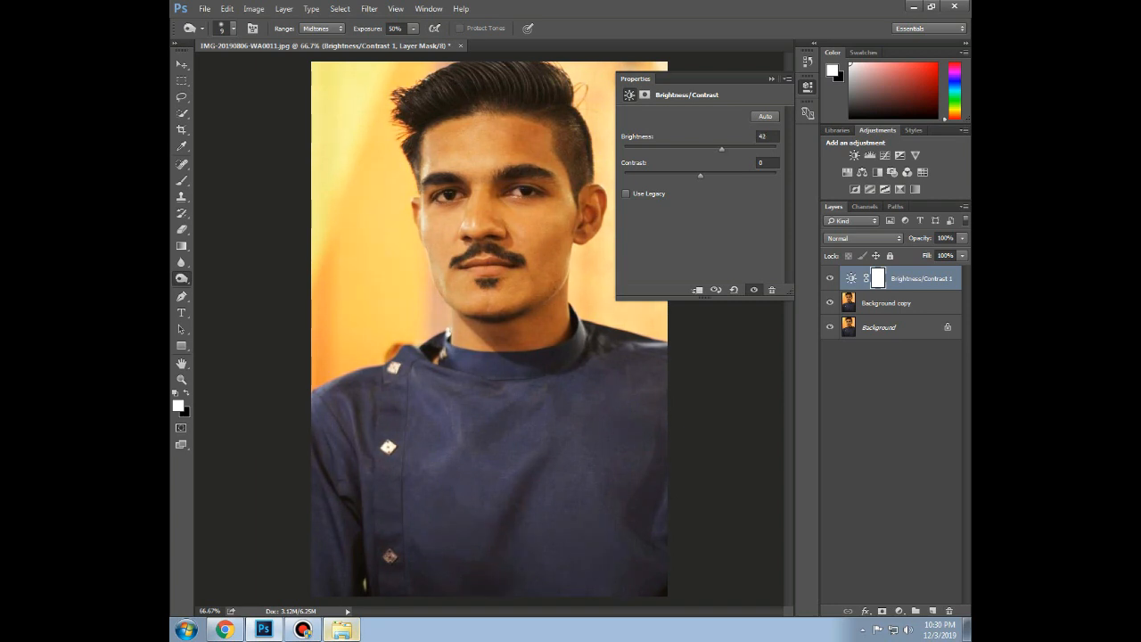
# Fine-tune the contrast of the Brightness/Contrast adjustment, leaving it close to 0.
pyautogui.moveTo(721, 149); pyautogui.dragTo(707, 175)
pyautogui.moveTo(707, 176); pyautogui.dragTo(701, 176)
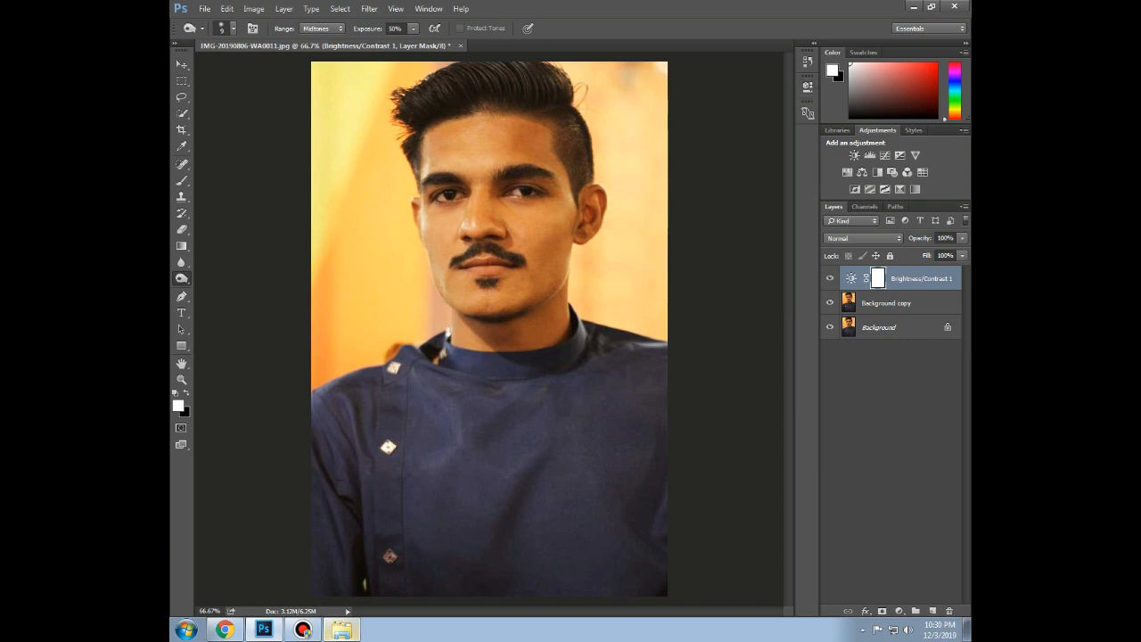
# Add a Curves adjustment layer, raise the upper part of the RGB curve to brighten the photo, and fine-tune a second point in the darker tones.
pyautogui.click(870, 154)
pyautogui.click(870, 154)
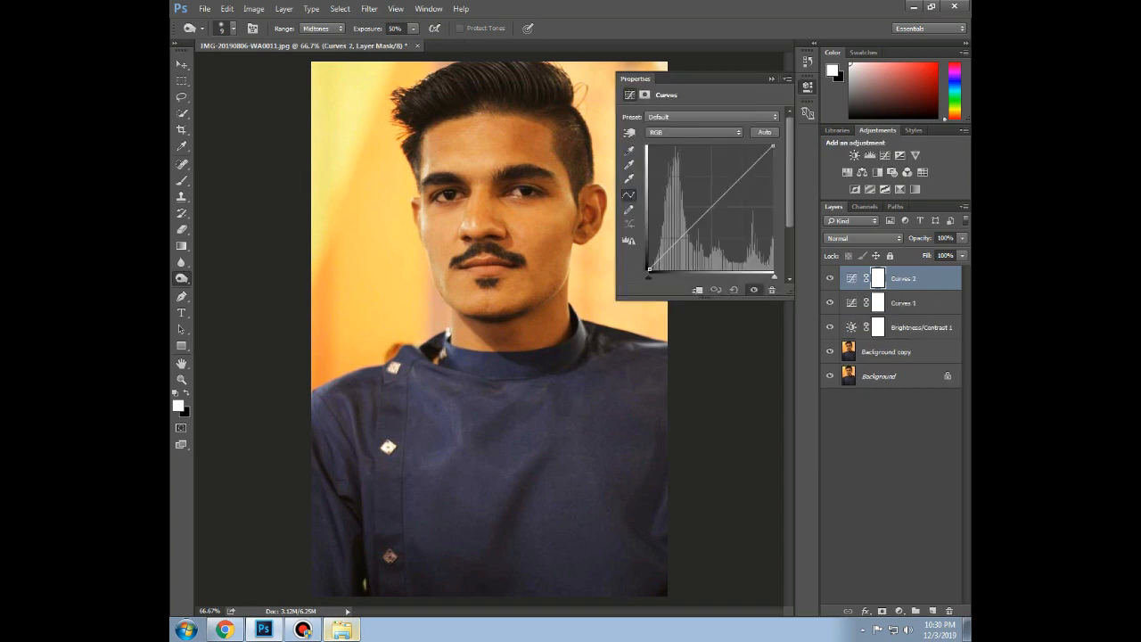
pyautogui.moveTo(737, 181); pyautogui.dragTo(738, 167)
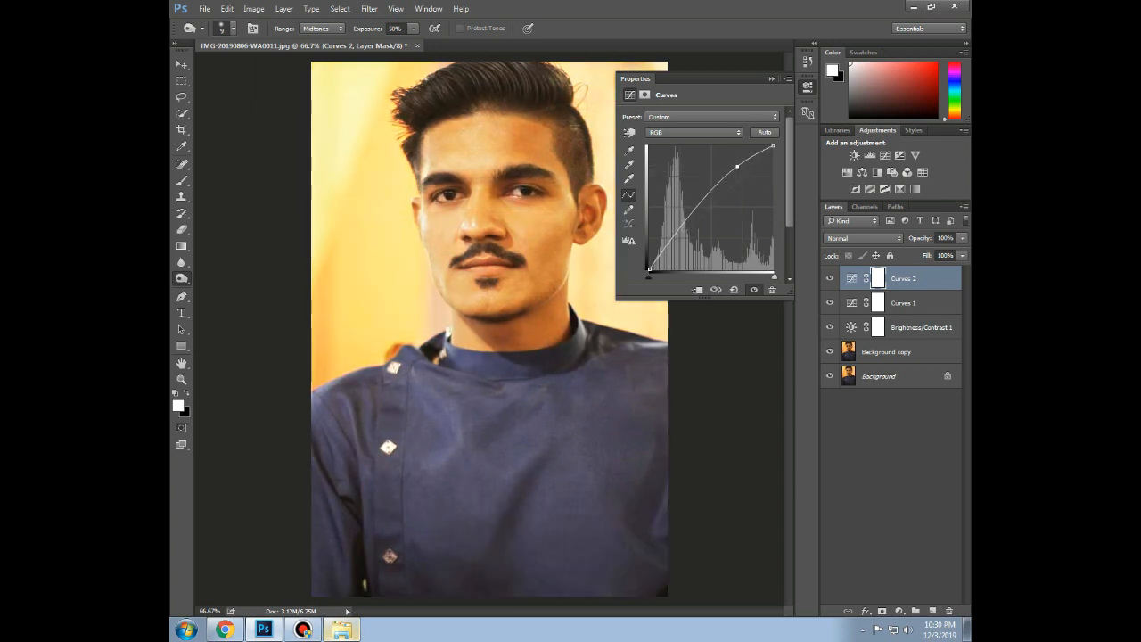
pyautogui.moveTo(737, 167); pyautogui.dragTo(740, 168)
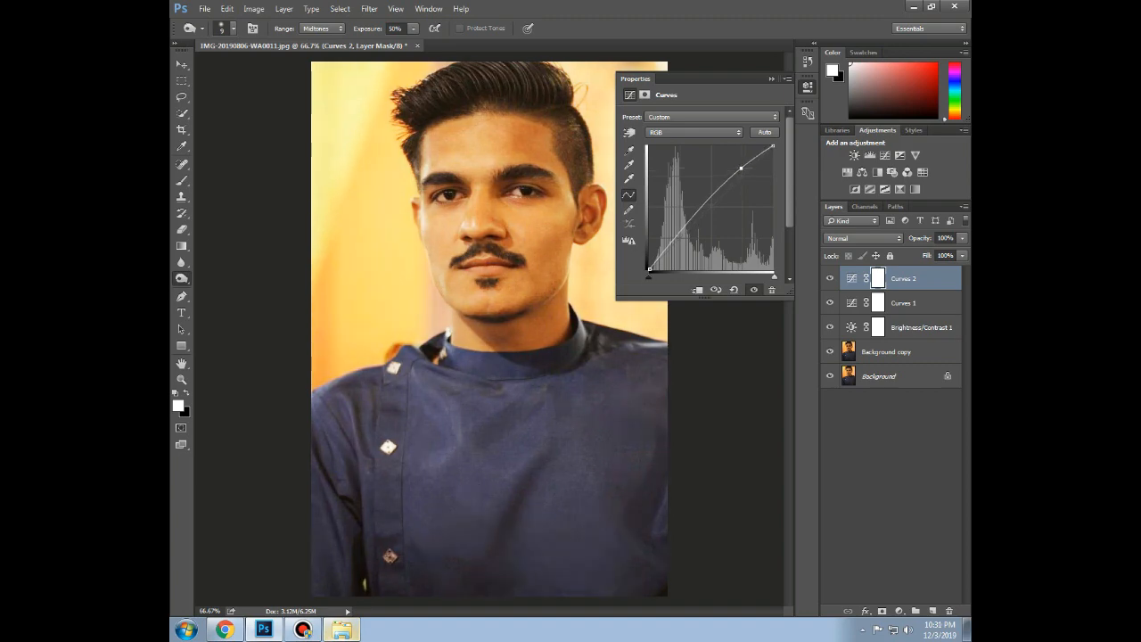
pyautogui.click(682, 229)
pyautogui.moveTo(681, 230)
pyautogui.mouseDown()
pyautogui.moveTo(677, 241)
pyautogui.moveTo(680, 232)
pyautogui.mouseUp()
pyautogui.click(772, 79)
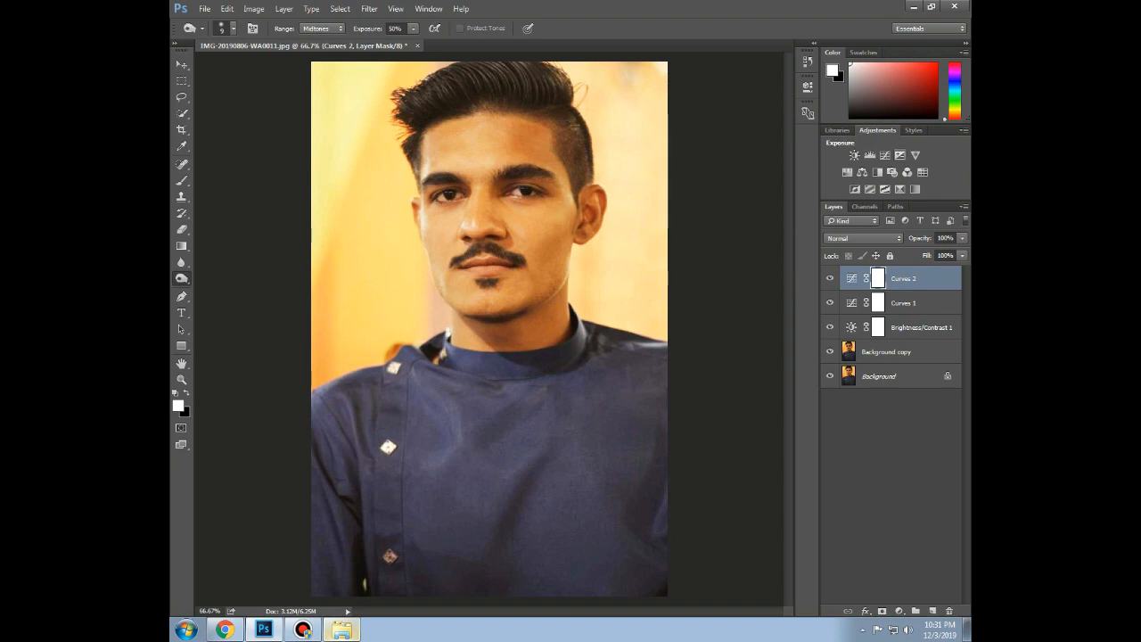
# Add a Color Balance adjustment layer and set the Cyan–Red balance of its Shadows to -20.
pyautogui.click(863, 172)
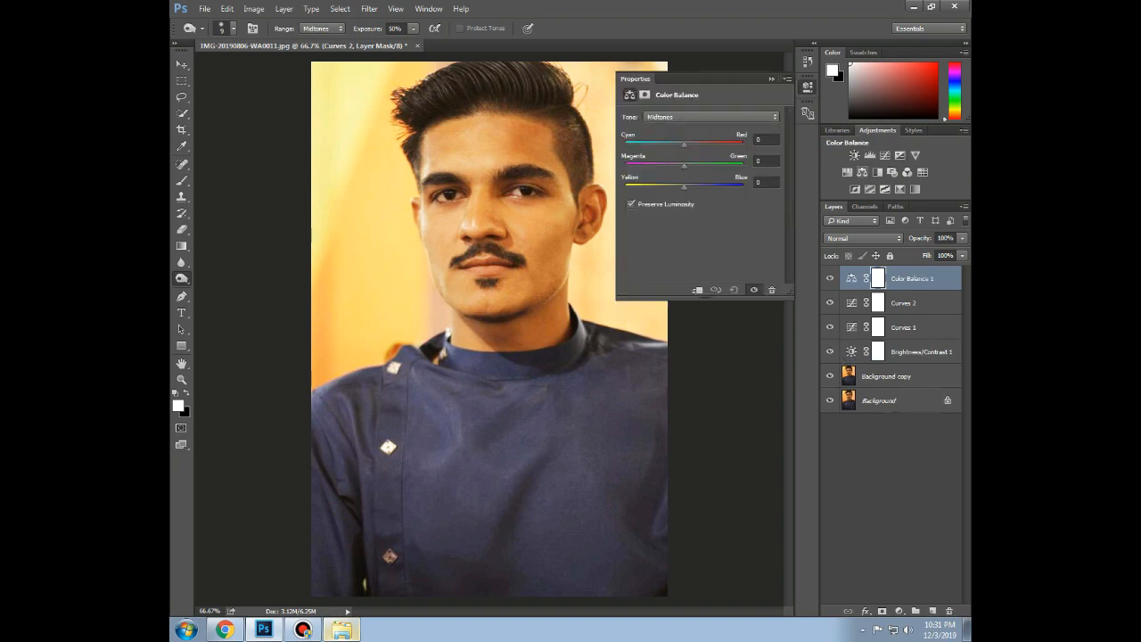
pyautogui.click(710, 117)
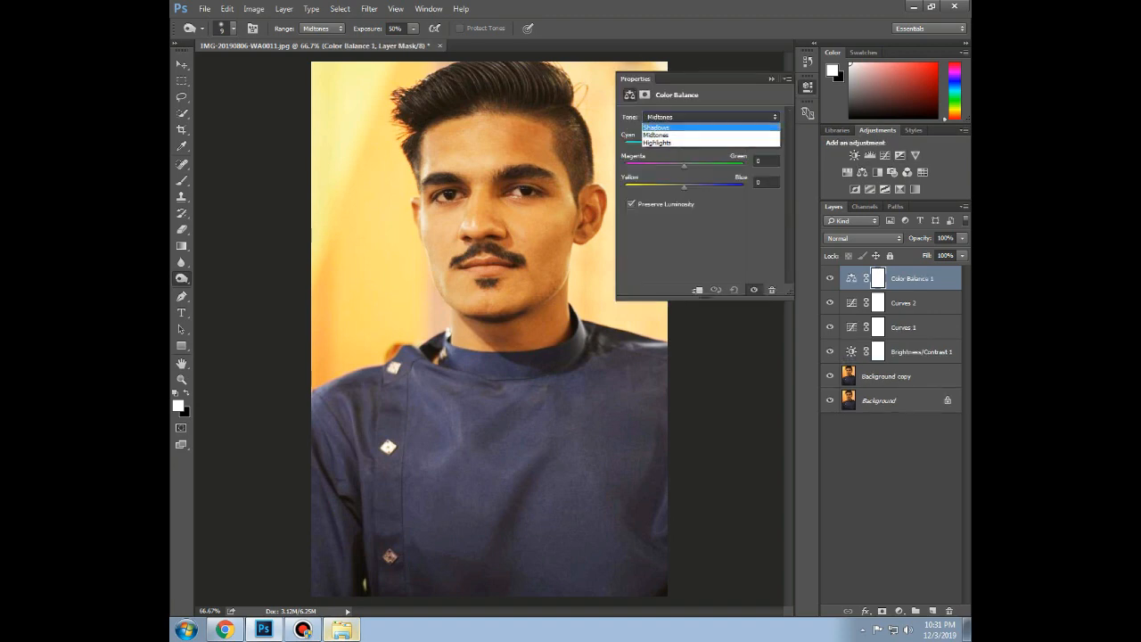
pyautogui.click(657, 127)
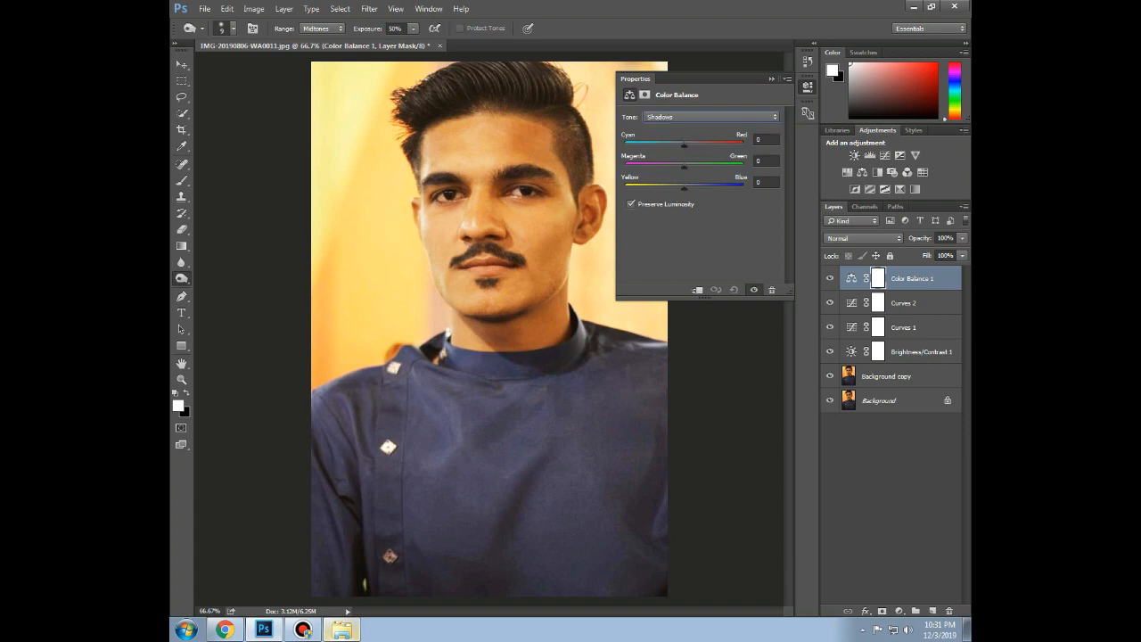
pyautogui.moveTo(684, 145)
pyautogui.mouseDown()
pyautogui.moveTo(666, 145)
pyautogui.moveTo(709, 145)
pyautogui.moveTo(670, 144)
pyautogui.mouseUp()
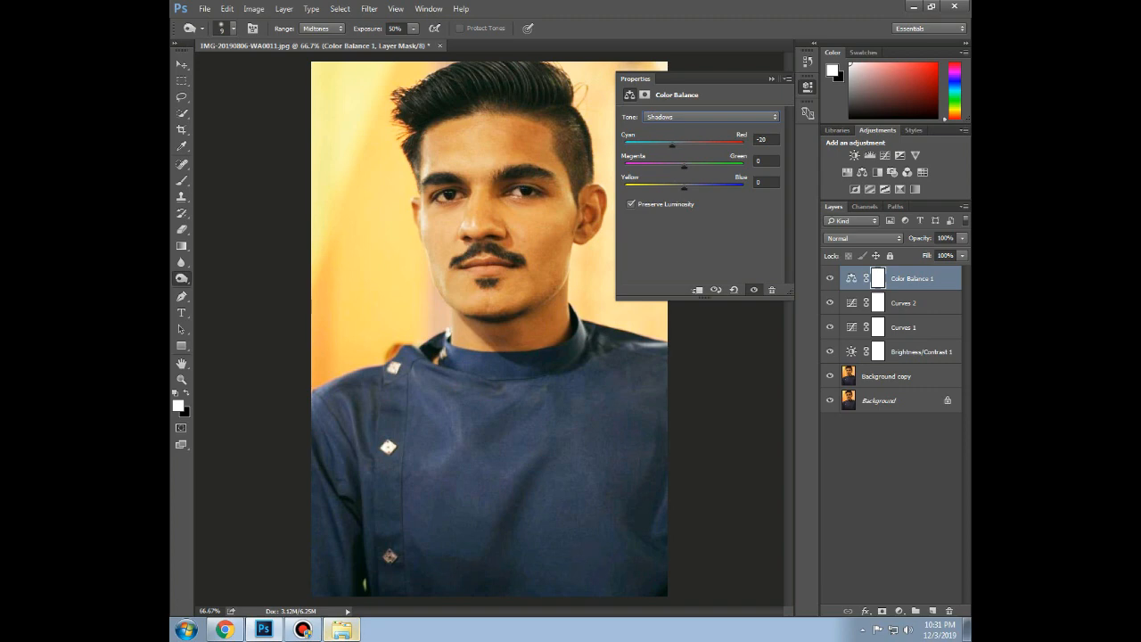
pyautogui.moveTo(671, 146); pyautogui.dragTo(674, 145)
pyautogui.moveTo(673, 145); pyautogui.dragTo(670, 145)
pyautogui.click(768, 140)
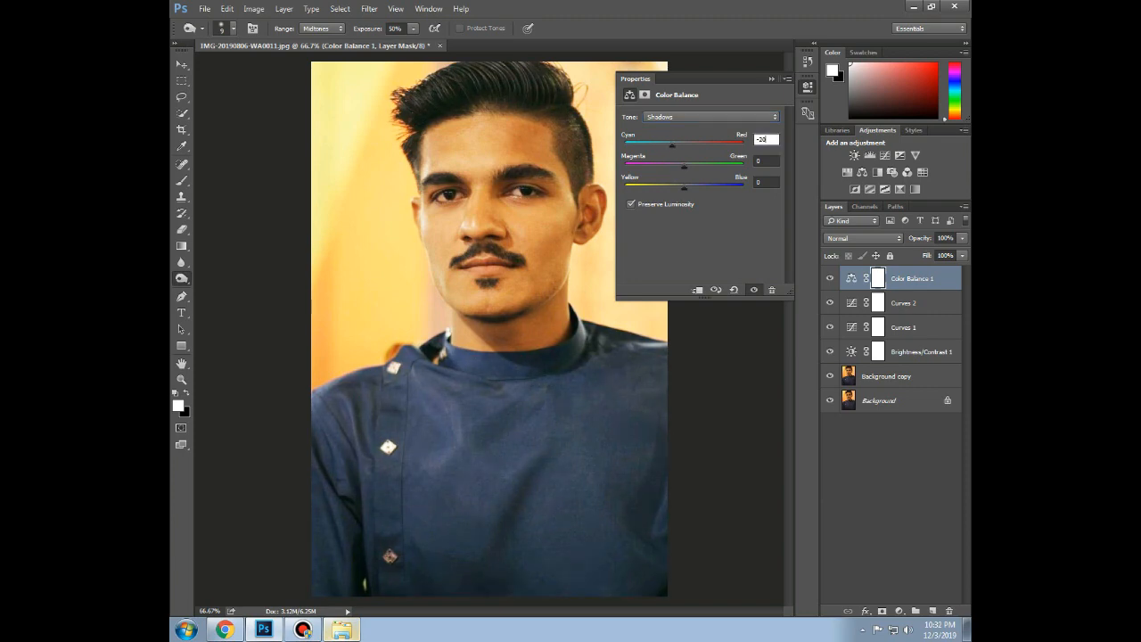
# Set the Yellow–Blue balance of the Shadows to +10 in the Color Balance adjustment.
pyautogui.moveTo(685, 188)
pyautogui.mouseDown()
pyautogui.moveTo(698, 188)
pyautogui.moveTo(687, 188)
pyautogui.mouseUp()
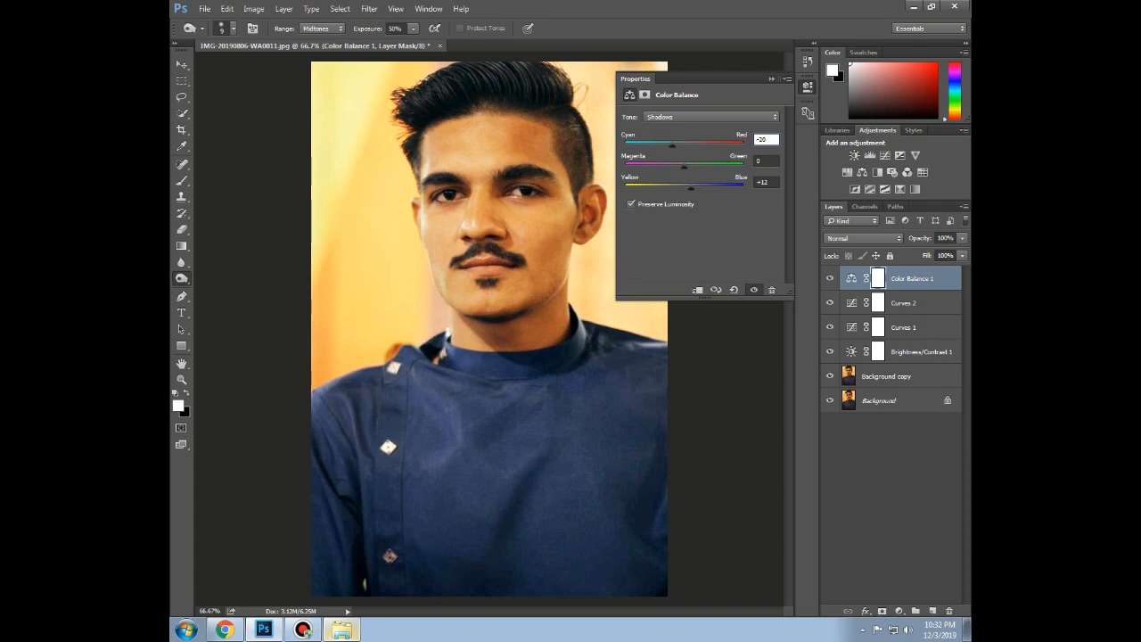
pyautogui.click(767, 182)
pyautogui.press('Down')
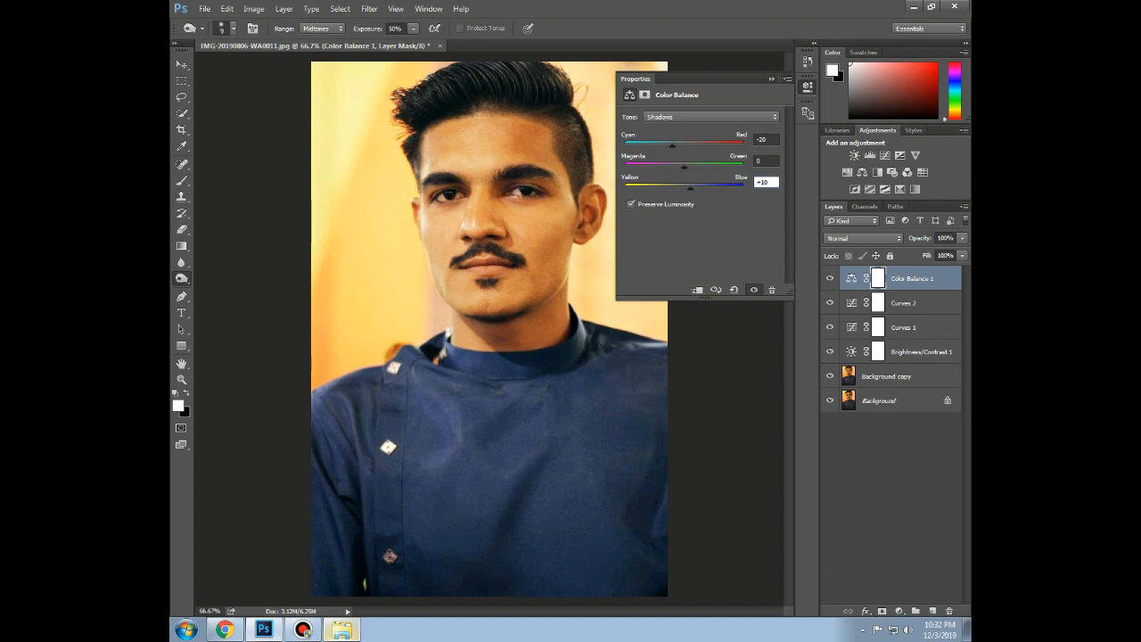
# Try different Cyan–Red values down to -32 for the Color Balance Highlights and reset the balance to 0.
pyautogui.click(677, 117)
pyautogui.click(674, 143)
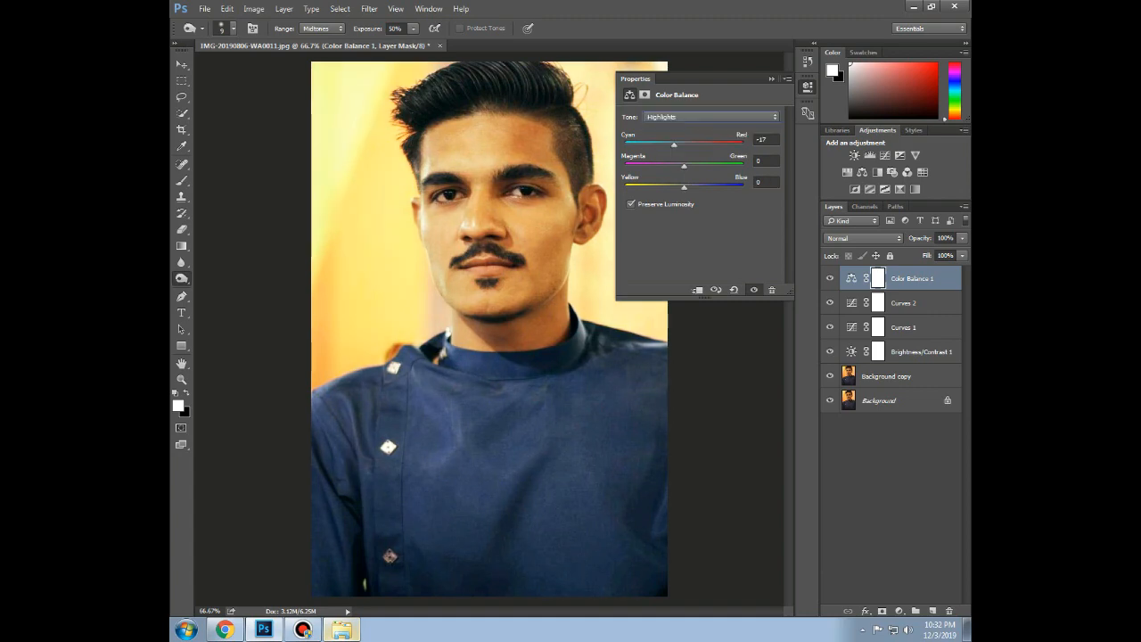
pyautogui.click(678, 117)
pyautogui.click(674, 127)
pyautogui.click(678, 116)
pyautogui.click(674, 143)
pyautogui.moveTo(671, 144); pyautogui.dragTo(665, 145)
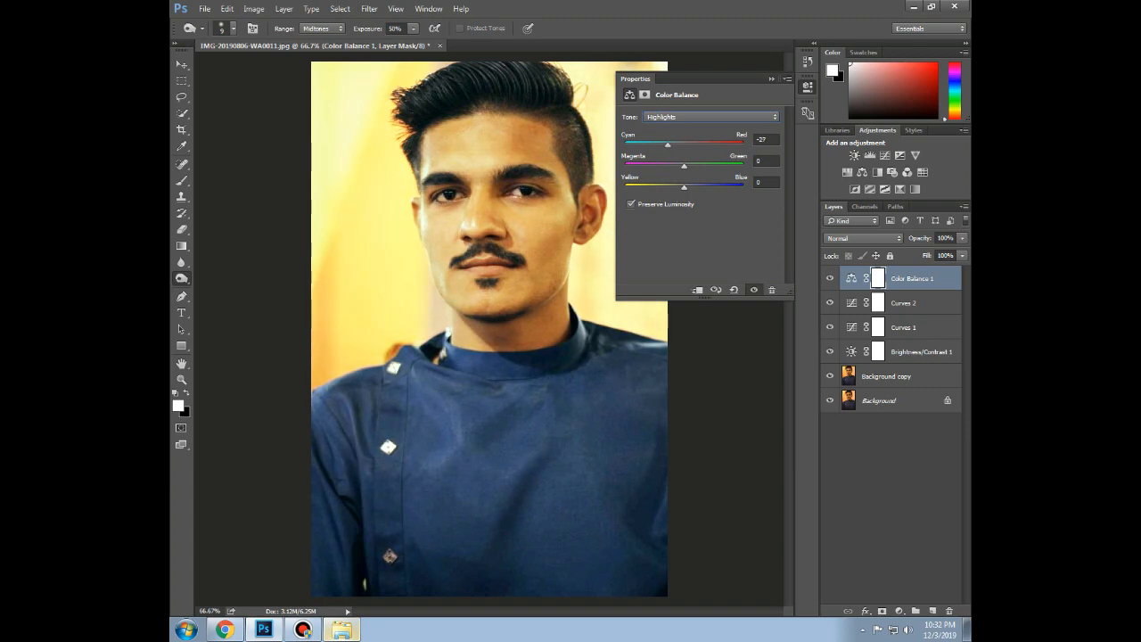
pyautogui.click(756, 139)
pyautogui.hotkey('shift', 'Up')
pyautogui.hotkey('shift', 'Up')
pyautogui.hotkey('shift', 'Up')
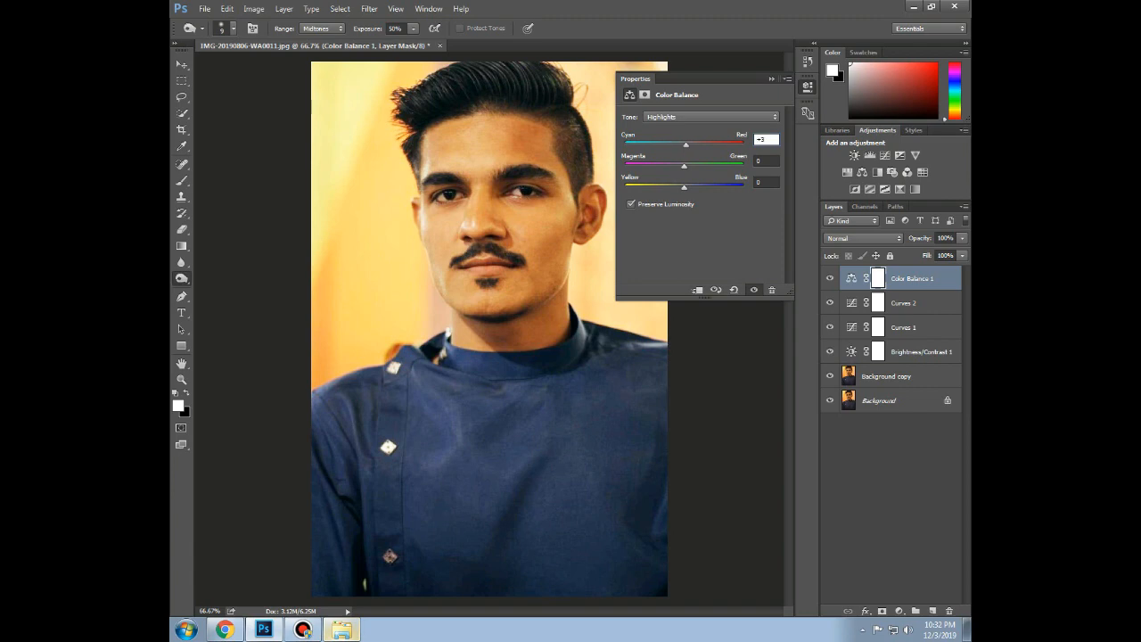
pyautogui.hotkey('shift', 'Down')
pyautogui.hotkey('shift', 'Down')
pyautogui.hotkey('shift', 'Down')
pyautogui.hotkey('shift', 'Down')
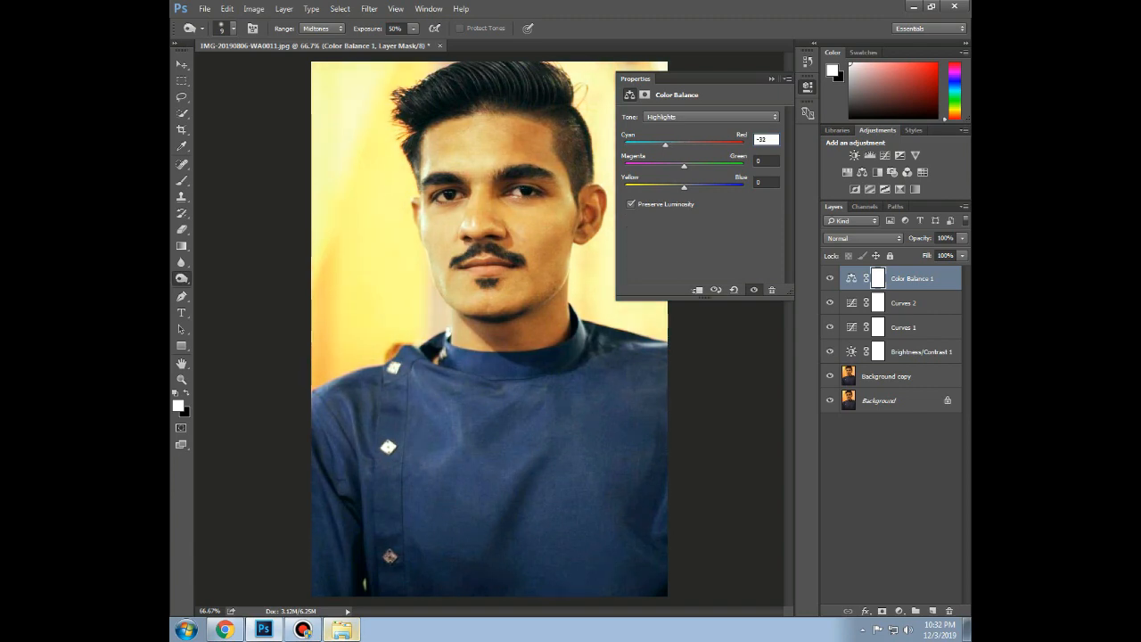
pyautogui.moveTo(663, 145); pyautogui.dragTo(687, 145)
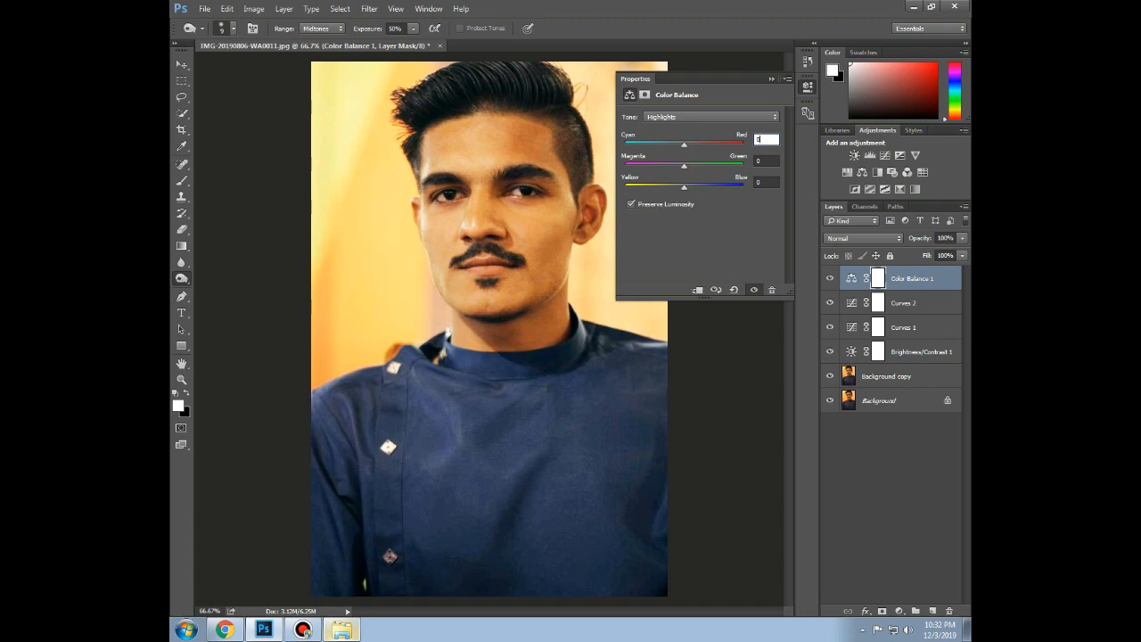
# Set the Yellow–Blue balance of the Color Balance Highlights to -5.
pyautogui.moveTo(683, 188)
pyautogui.mouseDown()
pyautogui.moveTo(673, 187)
pyautogui.moveTo(726, 188)
pyautogui.moveTo(681, 188)
pyautogui.mouseUp()
pyautogui.moveTo(678, 187); pyautogui.dragTo(681, 187)
pyautogui.click(766, 182)
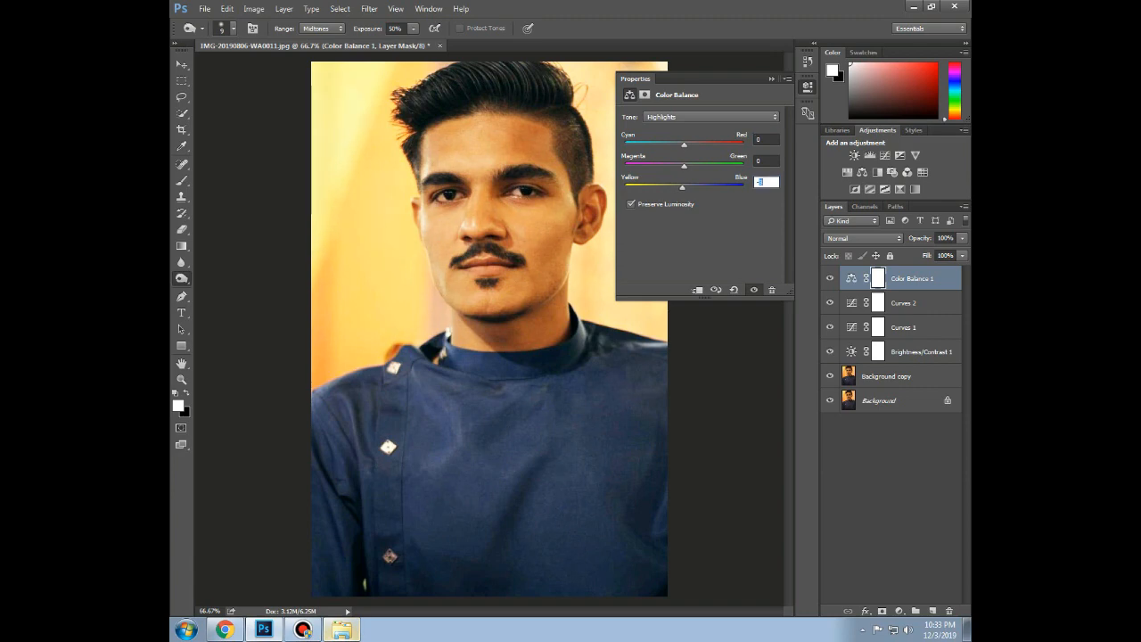
pyautogui.write('-5')
pyautogui.click(771, 79)
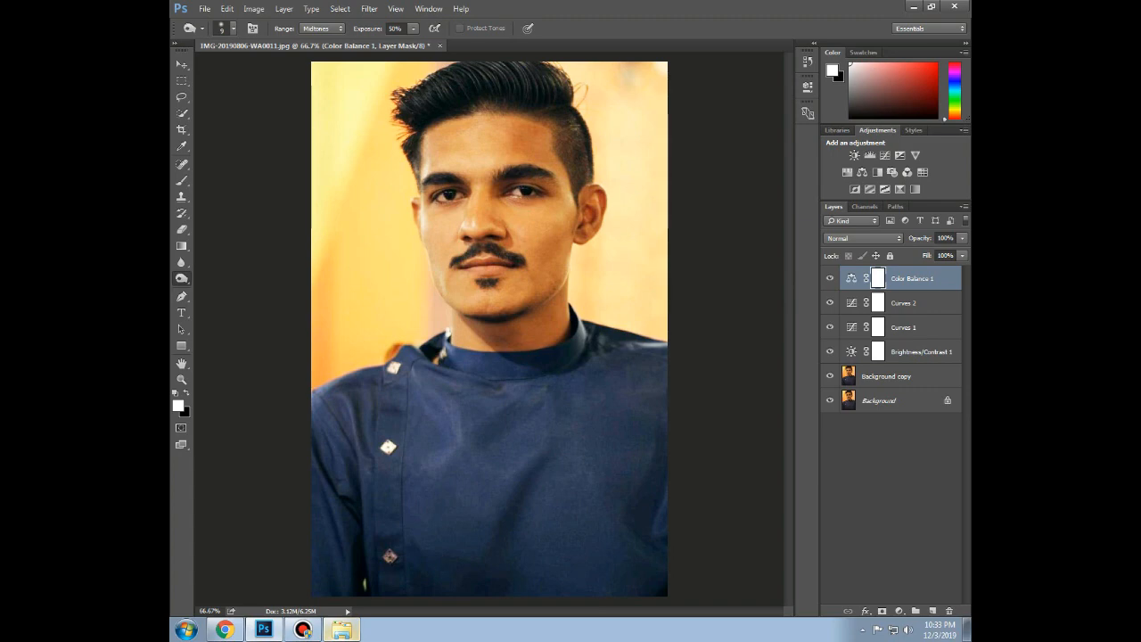
# Reopen the Color Balance layer, shift its Midtones toward cyan and fine-tune their Yellow–Blue balance.
pyautogui.doubleClick(851, 278)
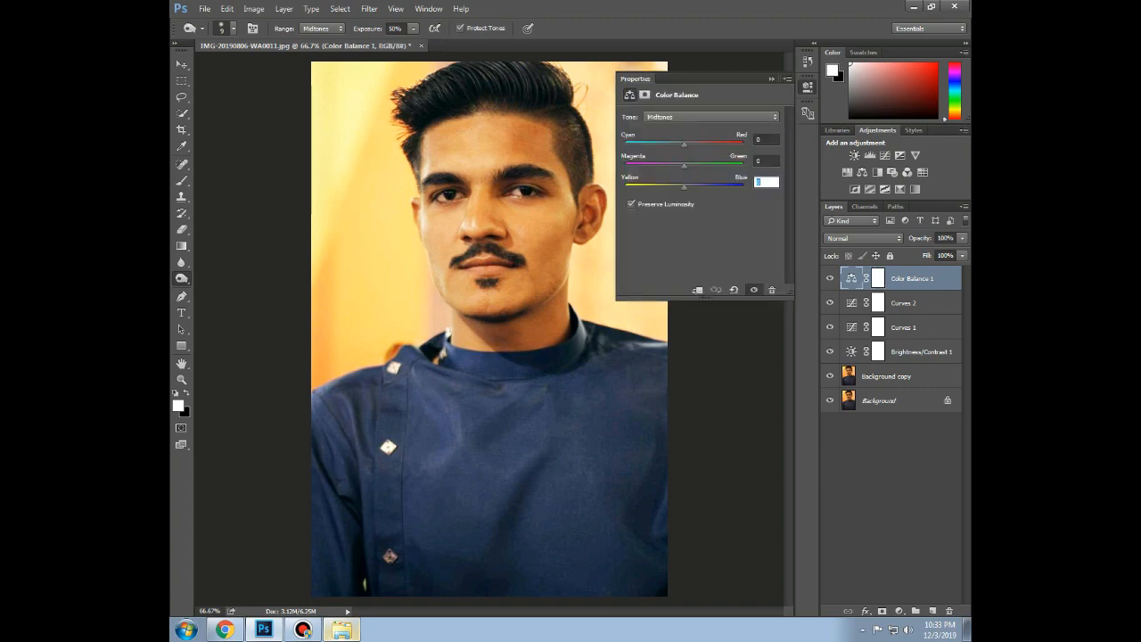
pyautogui.moveTo(684, 144)
pyautogui.mouseDown()
pyautogui.moveTo(653, 145)
pyautogui.moveTo(671, 144)
pyautogui.mouseUp()
pyautogui.write('21')
pyautogui.moveTo(689, 187)
pyautogui.mouseDown()
pyautogui.moveTo(677, 187)
pyautogui.moveTo(691, 187)
pyautogui.mouseUp()
pyautogui.press('Return')
pyautogui.write('0')
pyautogui.click(772, 80)
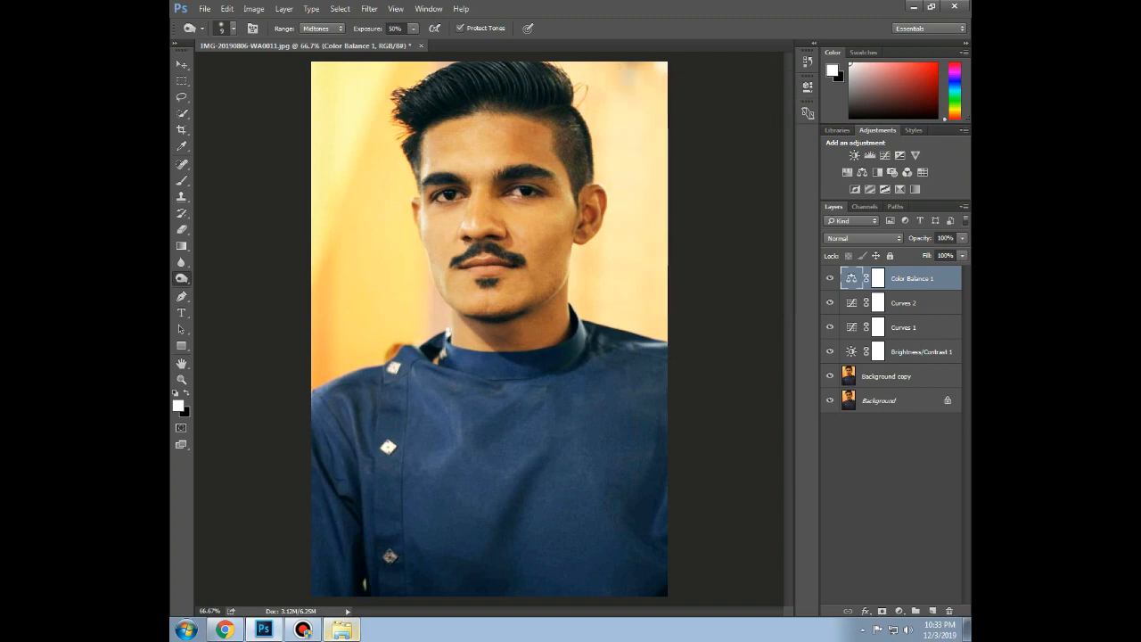
# Try deleting the Curves 2 layer and undo the deletion.
pyautogui.doubleClick(904, 303)
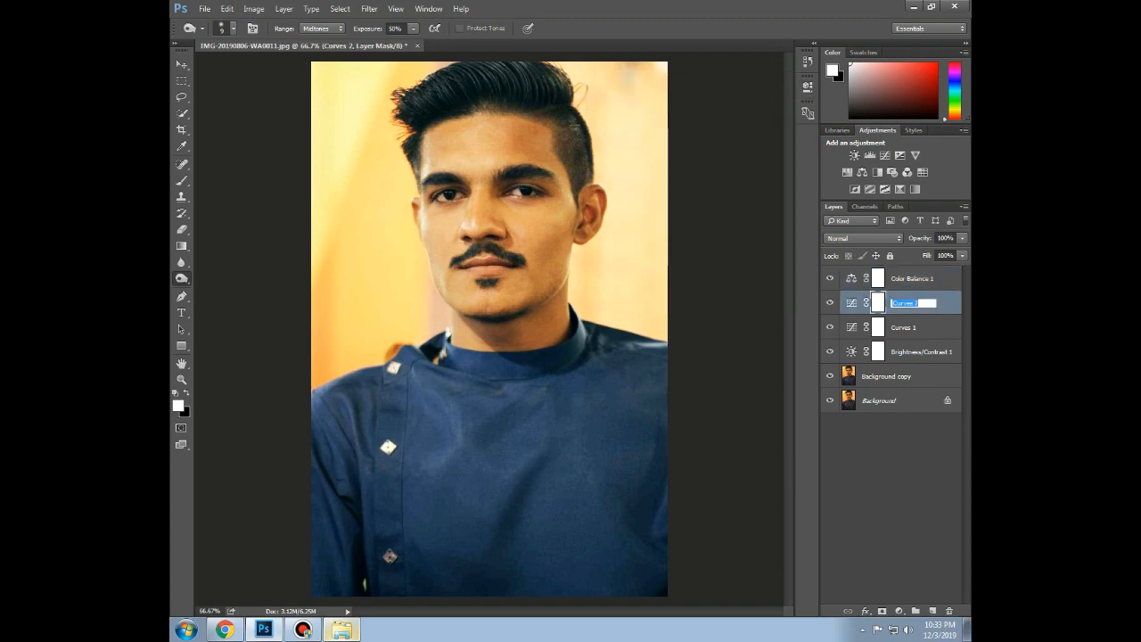
pyautogui.press('BackSpace')
pyautogui.press('Return')
pyautogui.press('Delete')
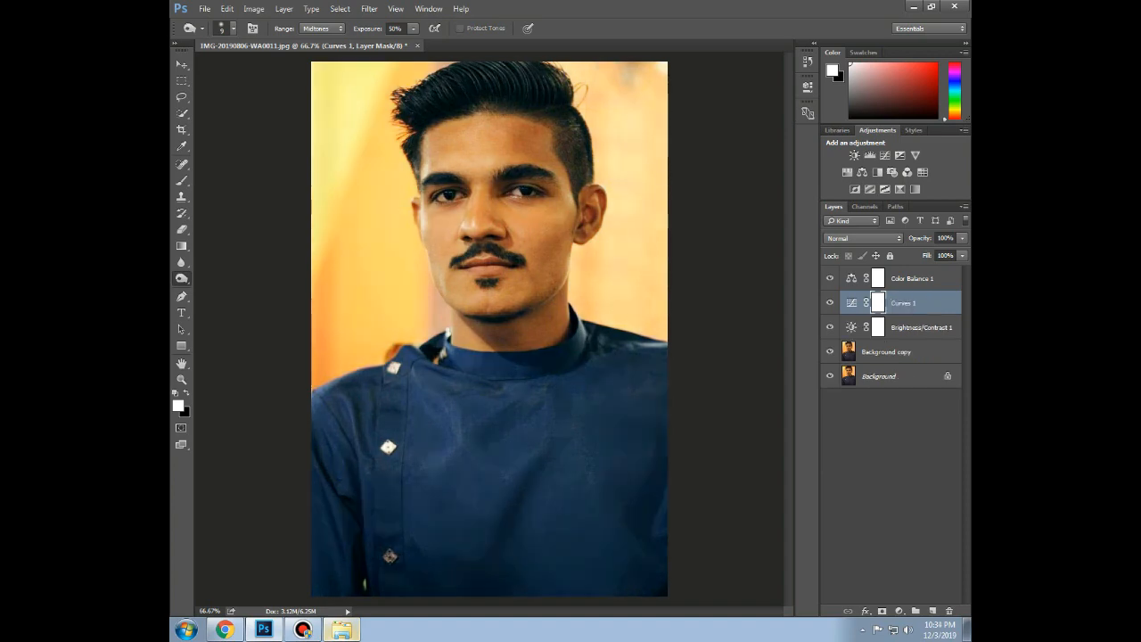
pyautogui.hotkey('ctrl', 'z')
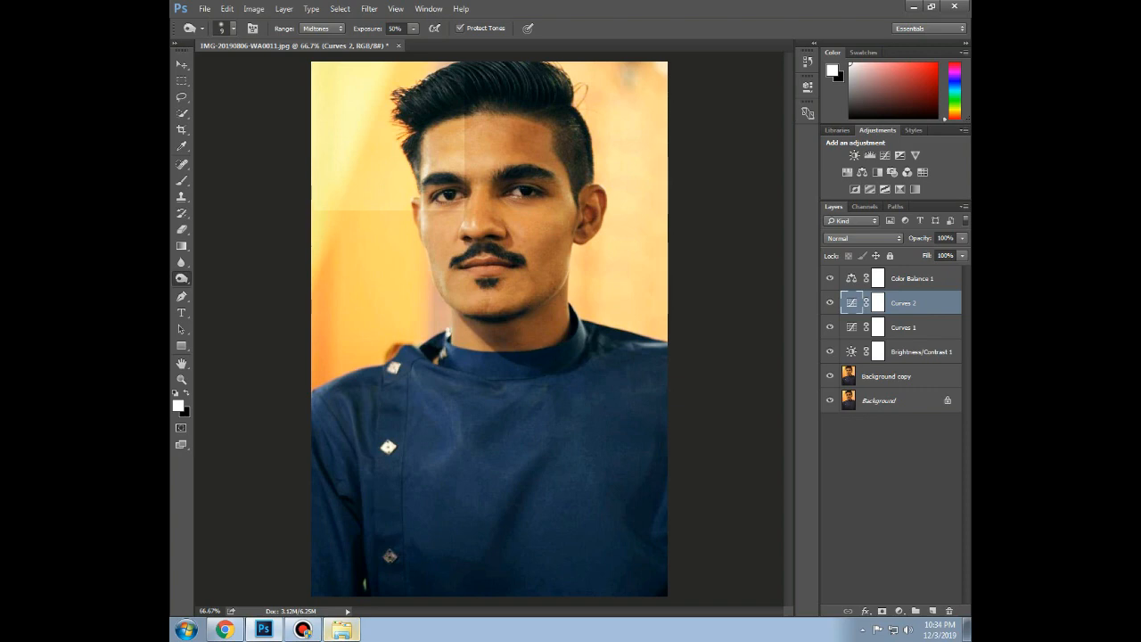
# Check the effect of the Curves 1 layer by toggling its visibility, and delete that redundant layer.
pyautogui.doubleClick(904, 327)
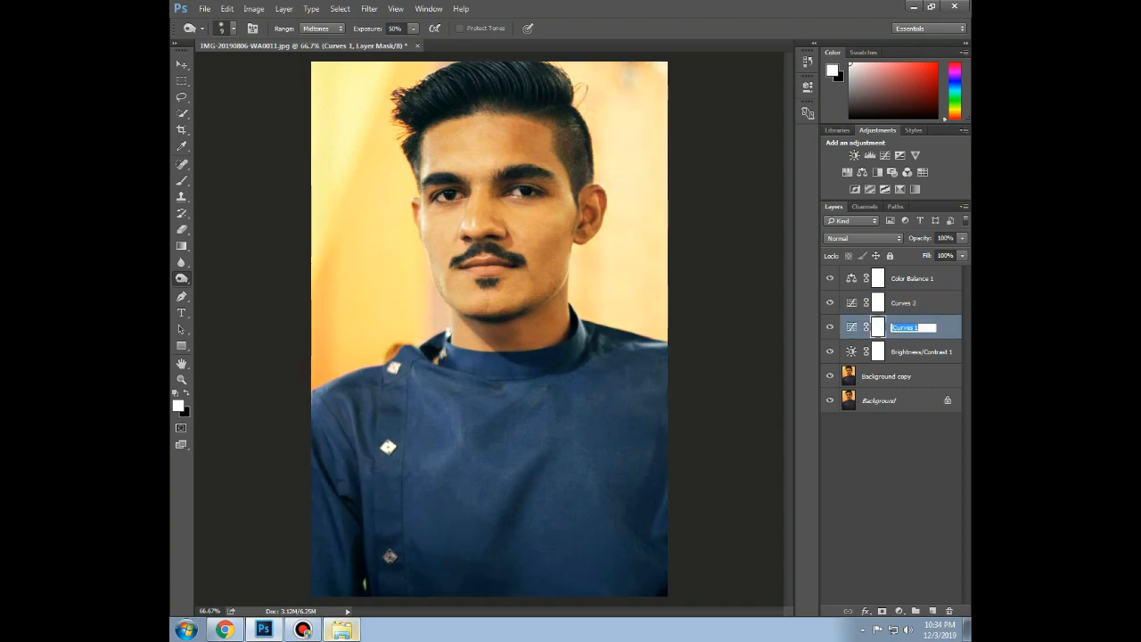
pyautogui.click(830, 327)
pyautogui.click(830, 327)
pyautogui.click(830, 327)
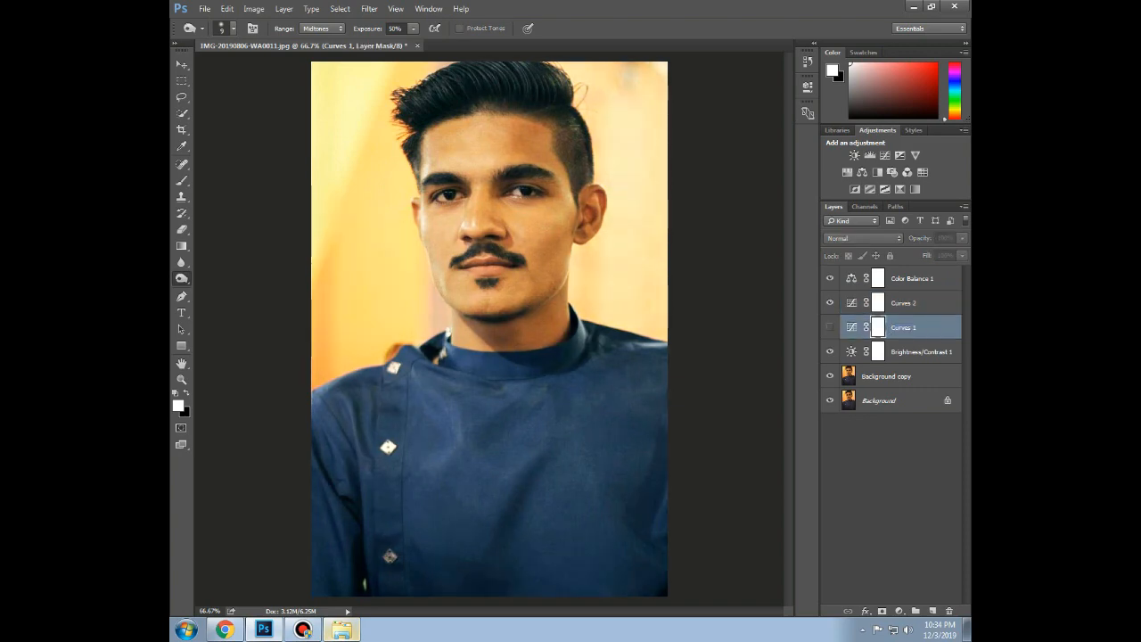
pyautogui.click(831, 327)
pyautogui.click(830, 328)
pyautogui.click(853, 327)
pyautogui.press('Delete')
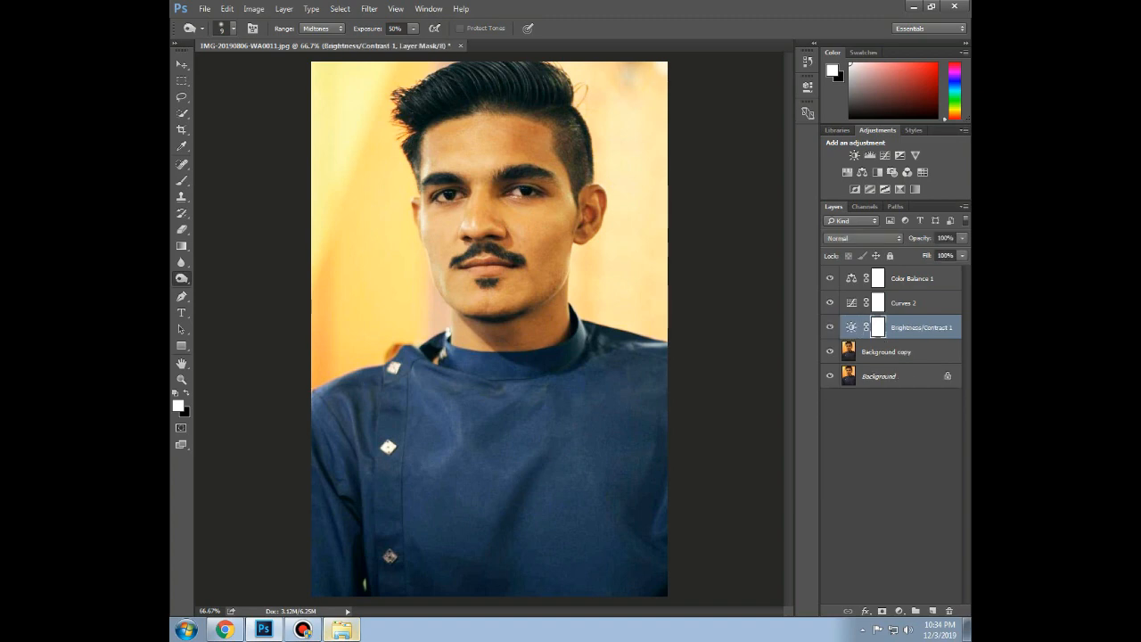
# Compare the photo with and without the Color Balance, Curves 2 and Brightness/Contrast layers by toggling each one's visibility.
pyautogui.click(904, 303)
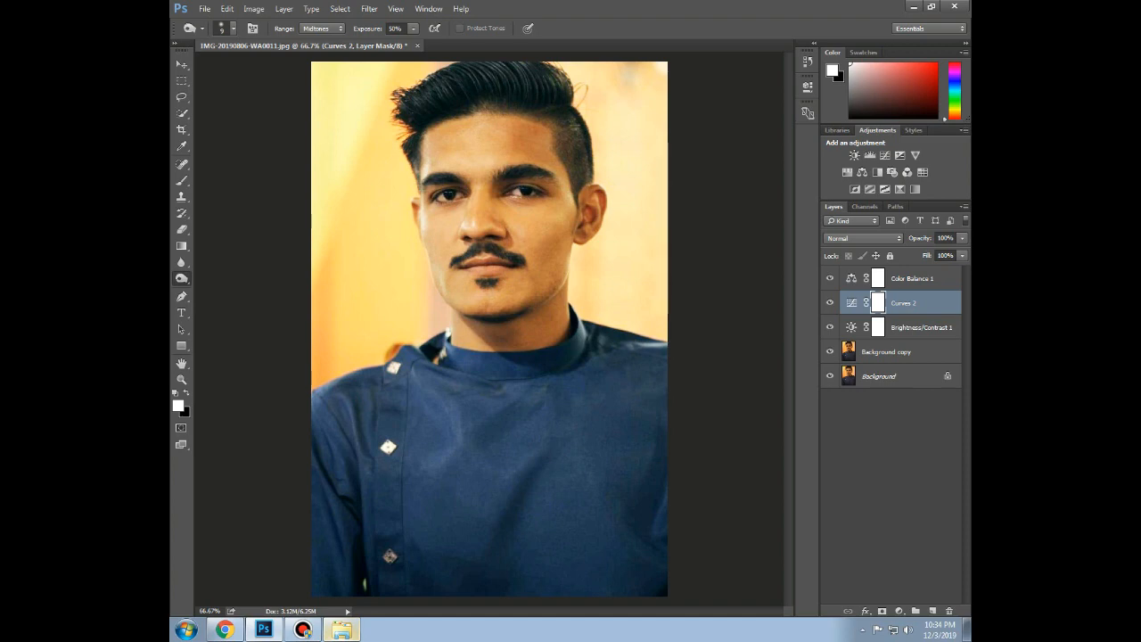
pyautogui.click(830, 278)
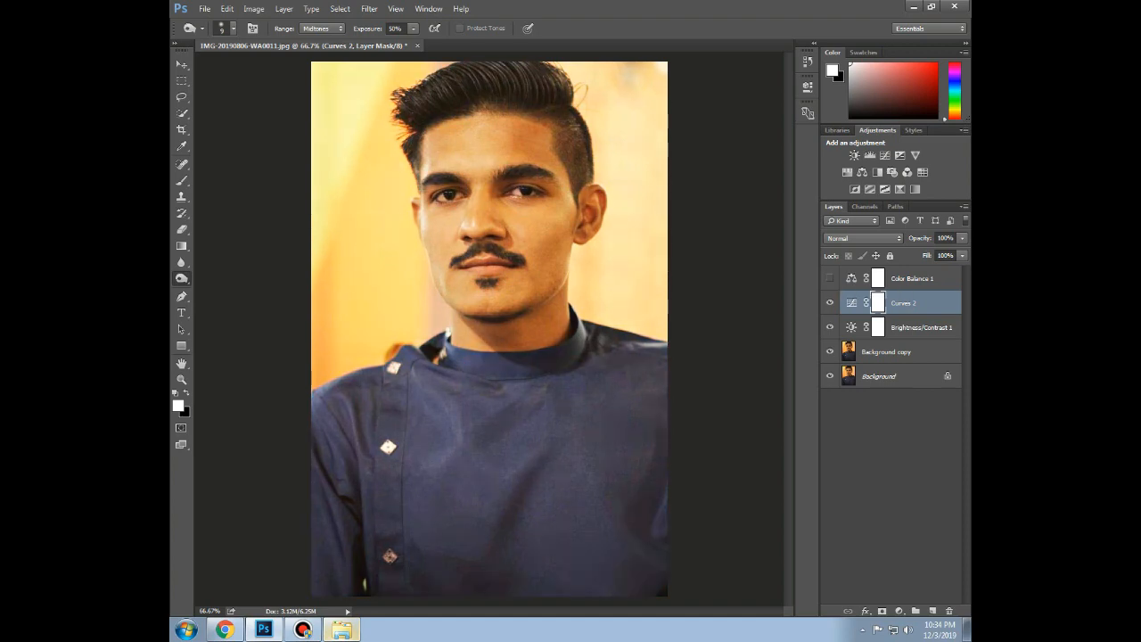
pyautogui.click(830, 278)
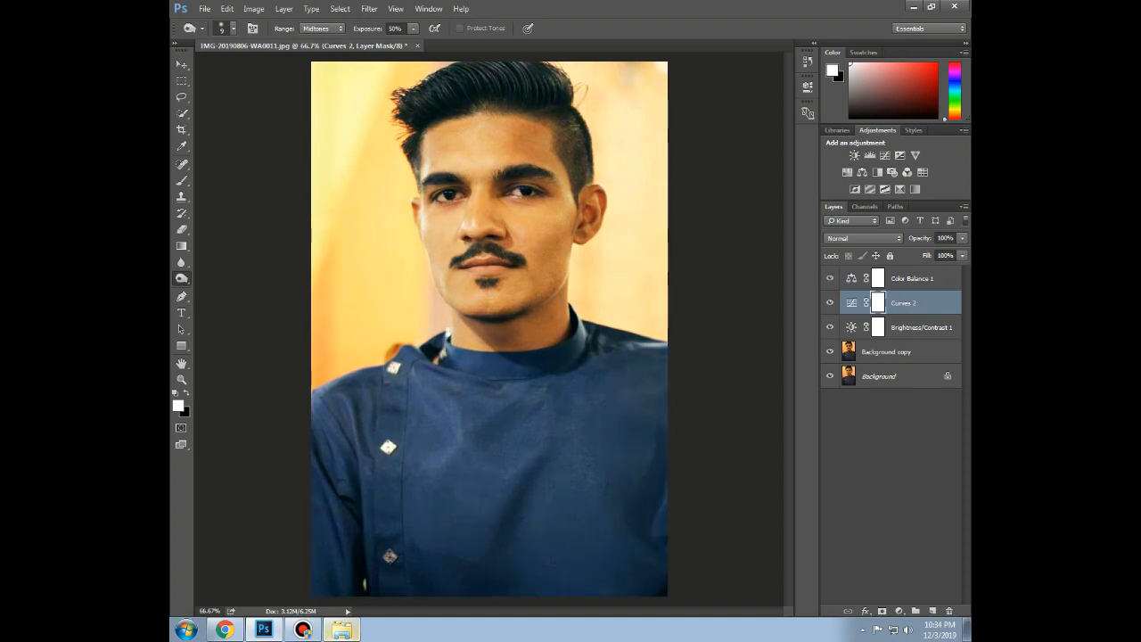
pyautogui.click(830, 303)
pyautogui.click(831, 304)
pyautogui.click(830, 303)
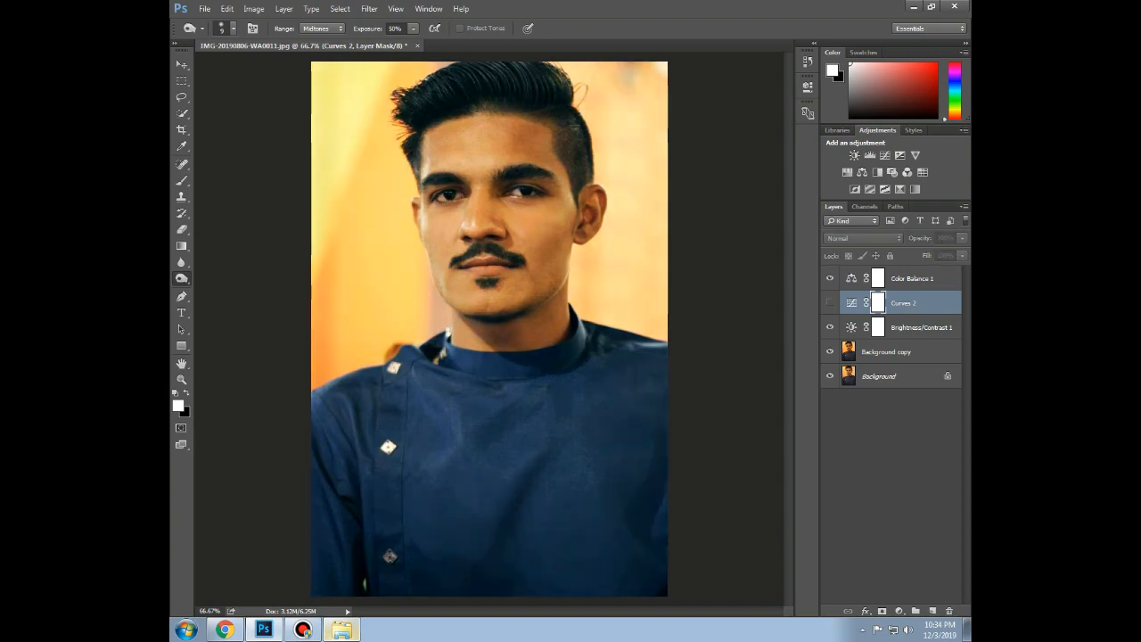
pyautogui.click(830, 303)
pyautogui.click(830, 327)
pyautogui.click(831, 328)
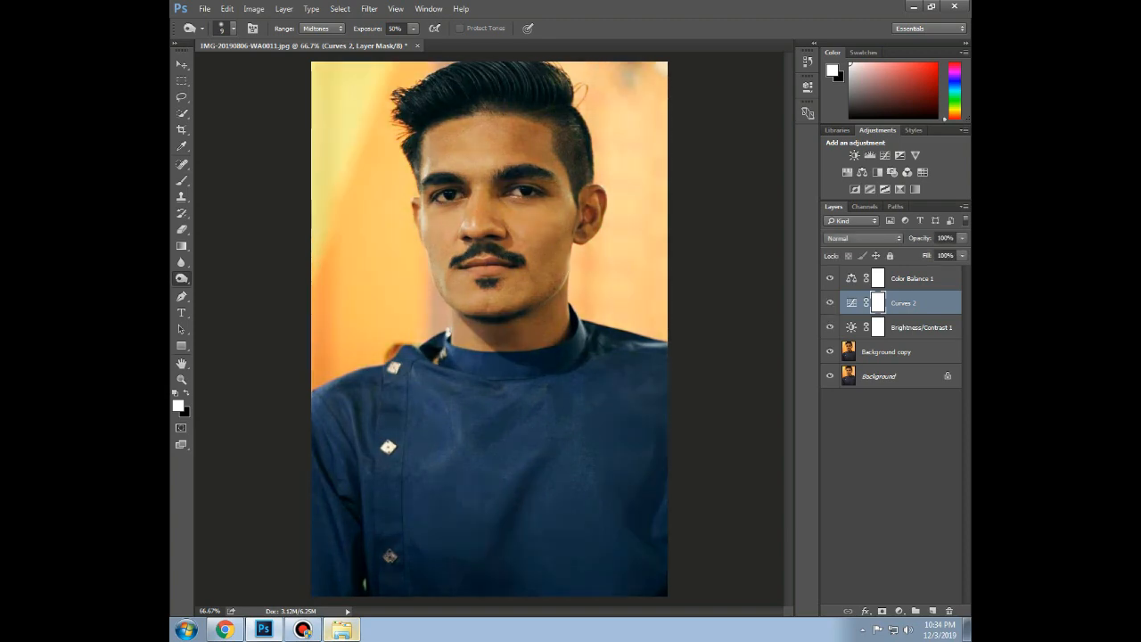
pyautogui.click(830, 327)
pyautogui.click(830, 327)
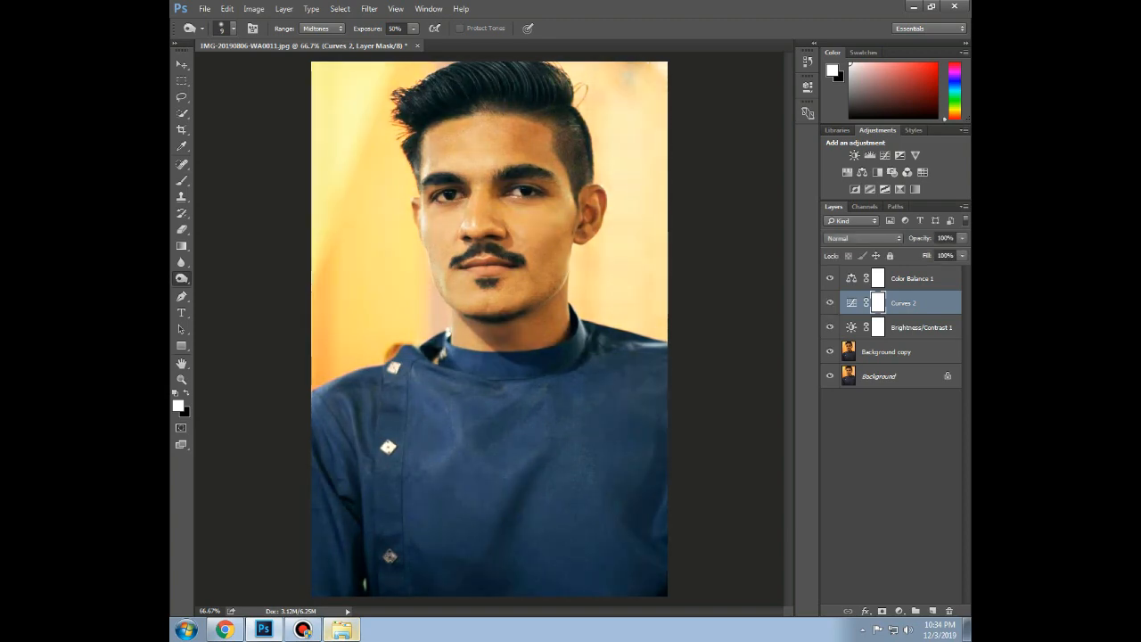
# Compare the retouched face with the original by toggling the visibility of the Background copy layer.
pyautogui.click(830, 351)
pyautogui.click(830, 352)
pyautogui.click(830, 352)
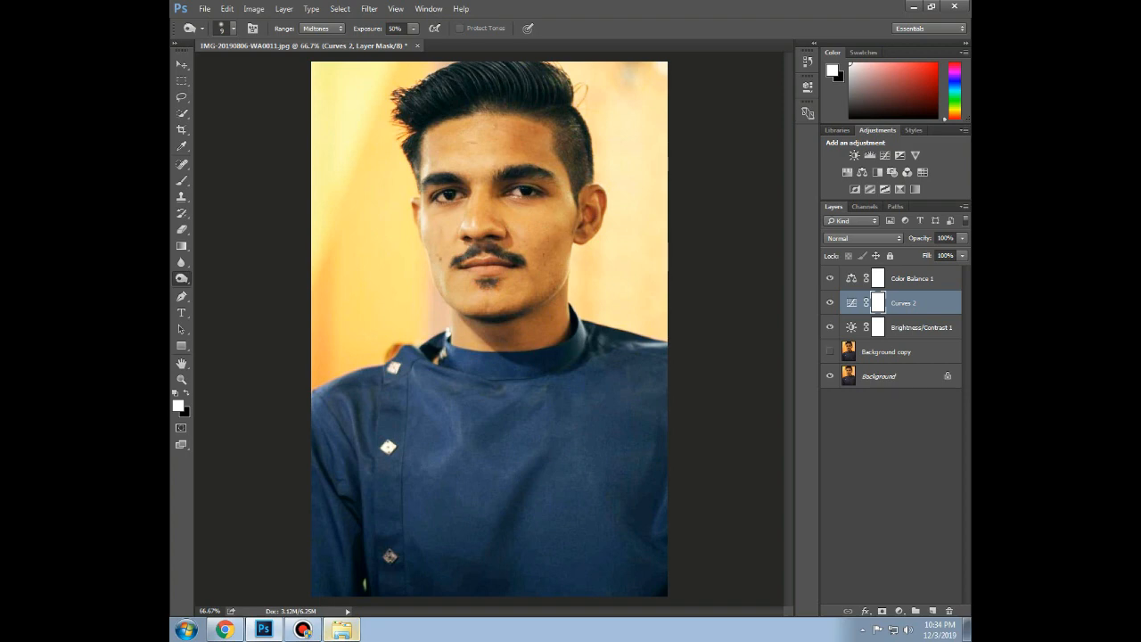
pyautogui.click(830, 351)
pyautogui.click(830, 351)
pyautogui.click(830, 351)
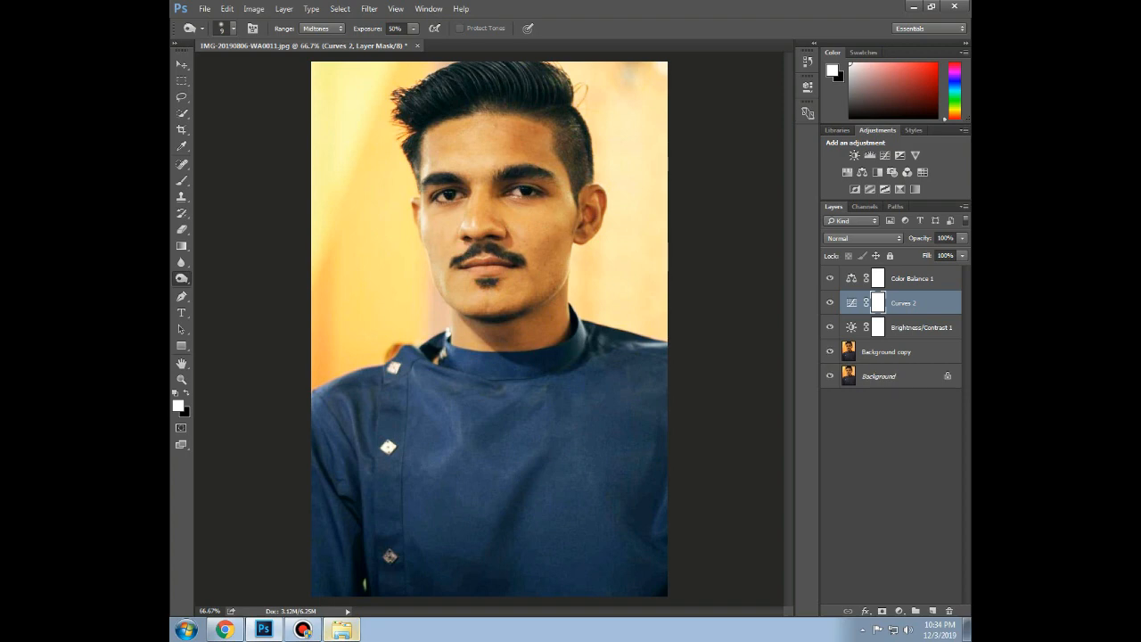
# Duplicate the retouched Background copy layer beneath the adjustment layers.
pyautogui.click(913, 280)
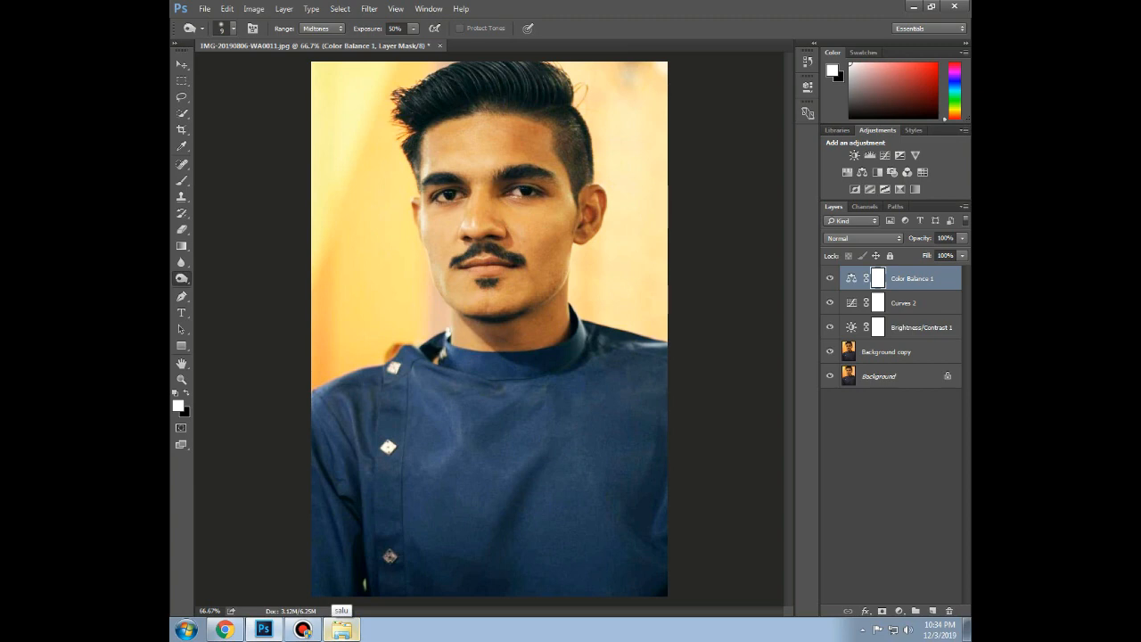
pyautogui.click(892, 352)
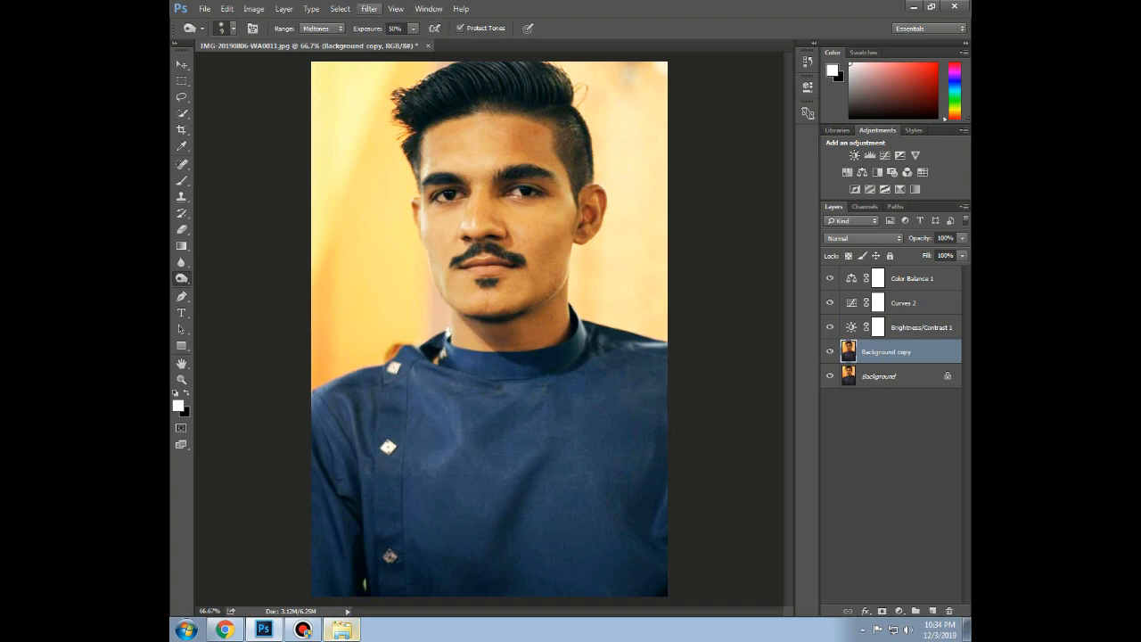
pyautogui.moveTo(887, 352); pyautogui.dragTo(932, 611)
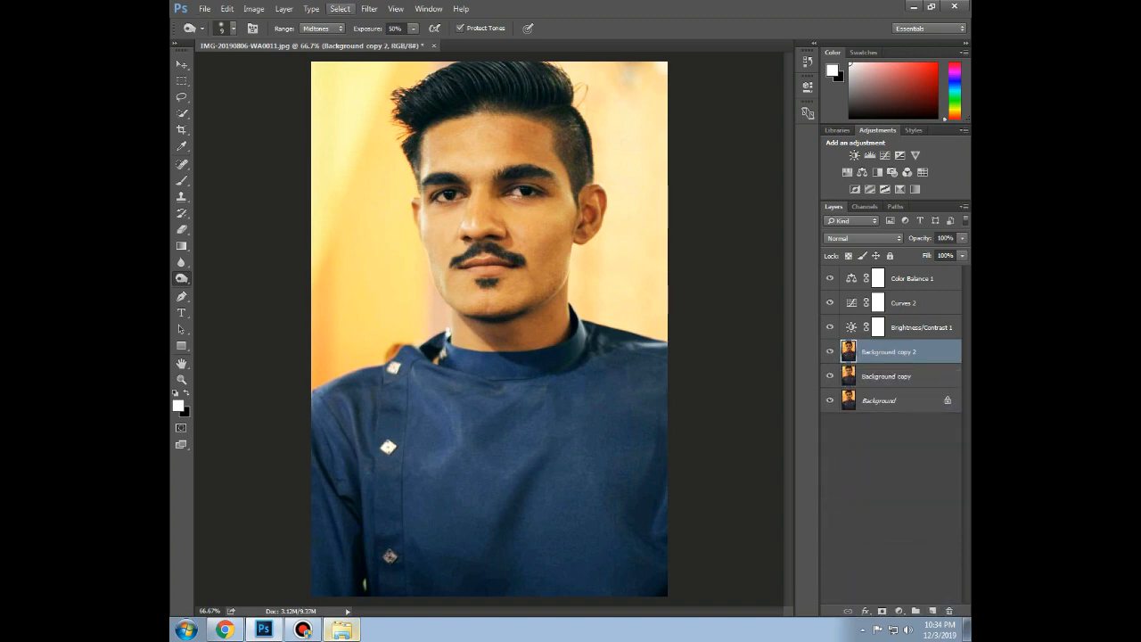
# Open Liquify on the duplicated layer and warp the stray hair above the temple inward with a brush size of 155.
pyautogui.click(369, 9)
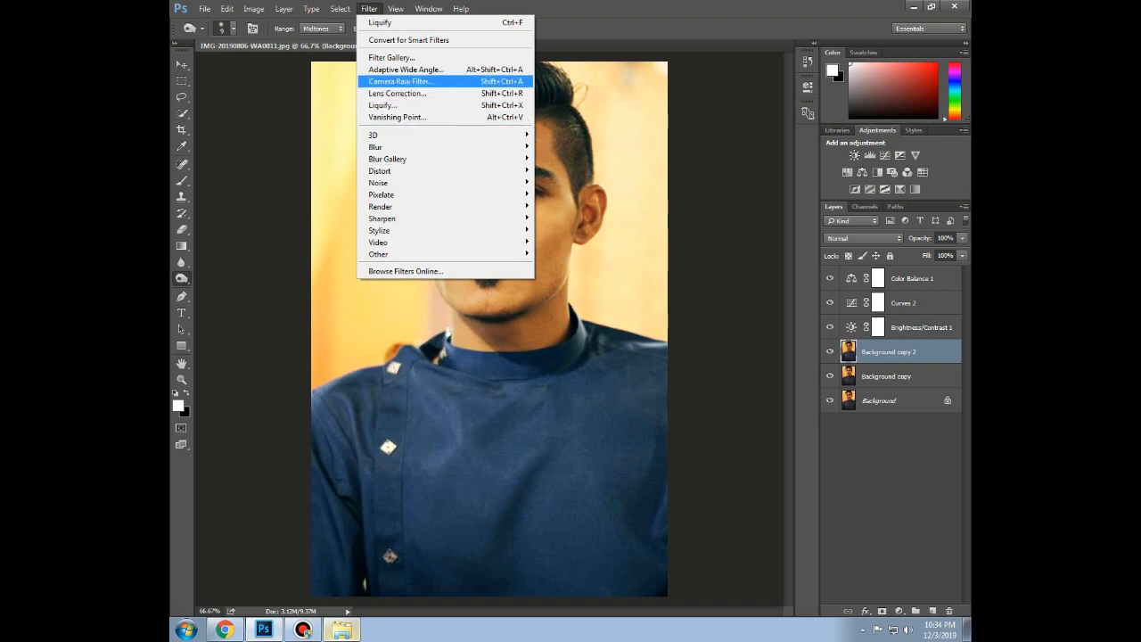
pyautogui.click(383, 104)
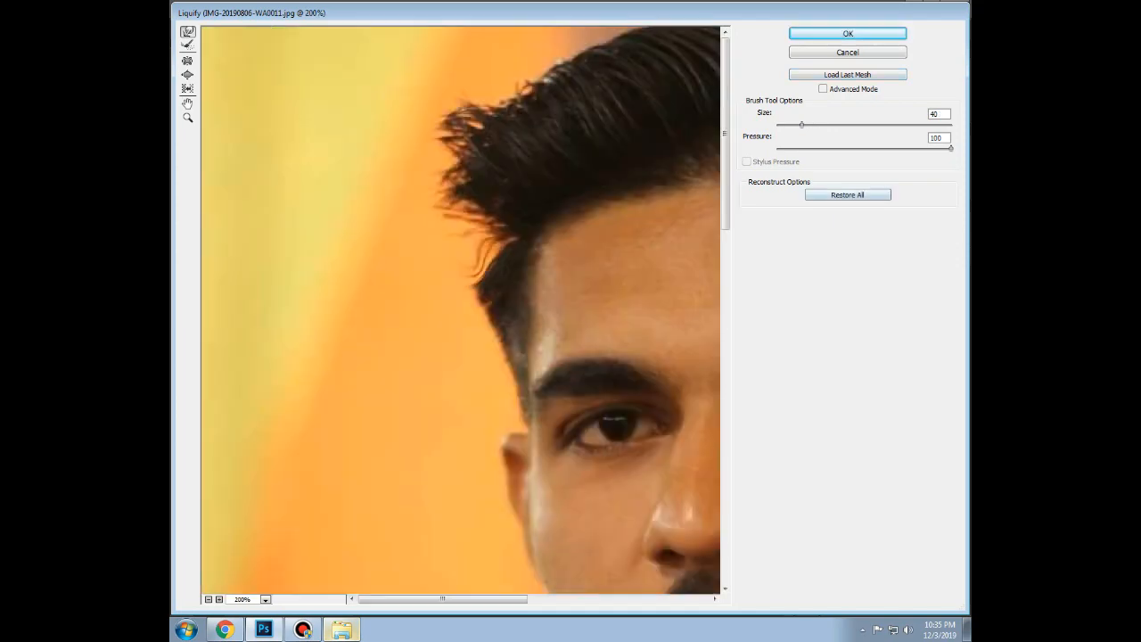
pyautogui.hotkey('ctrl', 'z')
pyautogui.moveTo(804, 125); pyautogui.dragTo(815, 125)
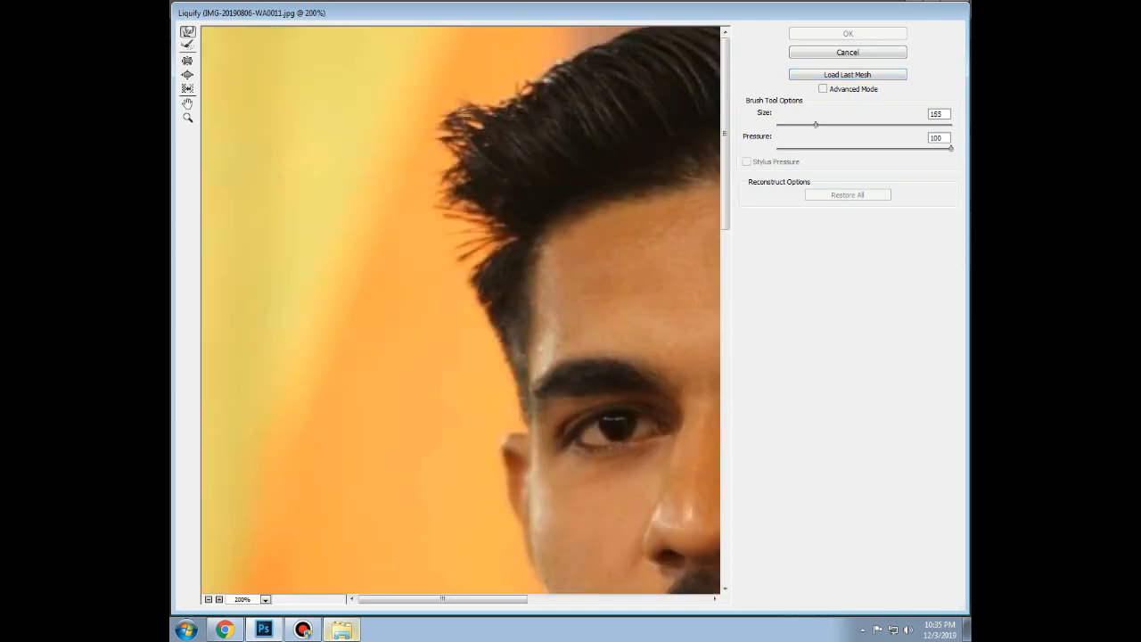
pyautogui.moveTo(473, 252)
pyautogui.mouseDown()
pyautogui.moveTo(447, 192)
pyautogui.moveTo(439, 199)
pyautogui.moveTo(452, 120)
pyautogui.moveTo(449, 199)
pyautogui.moveTo(463, 184)
pyautogui.moveTo(456, 192)
pyautogui.moveTo(488, 222)
pyautogui.moveTo(452, 259)
pyautogui.moveTo(474, 242)
pyautogui.moveTo(475, 324)
pyautogui.moveTo(491, 316)
pyautogui.moveTo(486, 258)
pyautogui.moveTo(442, 121)
pyautogui.moveTo(447, 138)
pyautogui.moveTo(464, 131)
pyautogui.moveTo(462, 182)
pyautogui.moveTo(440, 183)
pyautogui.moveTo(562, 98)
pyautogui.moveTo(479, 310)
pyautogui.moveTo(504, 309)
pyautogui.moveTo(494, 351)
pyautogui.mouseUp()
# Reduce the warp brush size to 90 and smooth the outline of the hair's swept-up front edge.
pyautogui.press('[')
pyautogui.press('[')
pyautogui.press('[')
pyautogui.press('[')
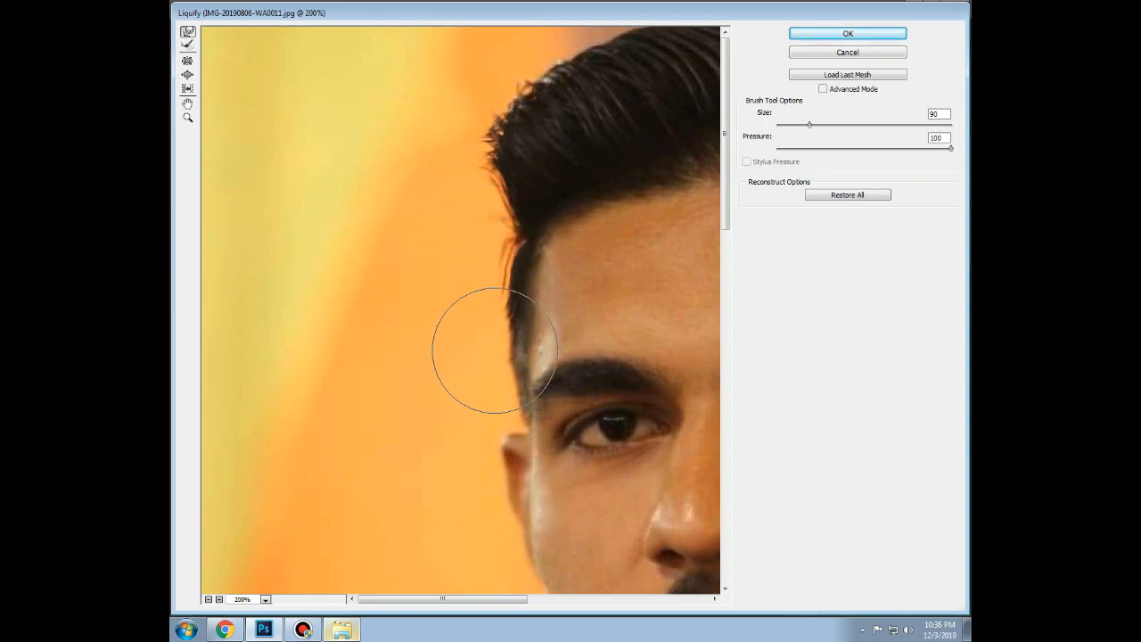
pyautogui.hotkey('ctrl', '-')
pyautogui.hotkey('ctrl', '-')
pyautogui.hotkey('ctrl', '+')
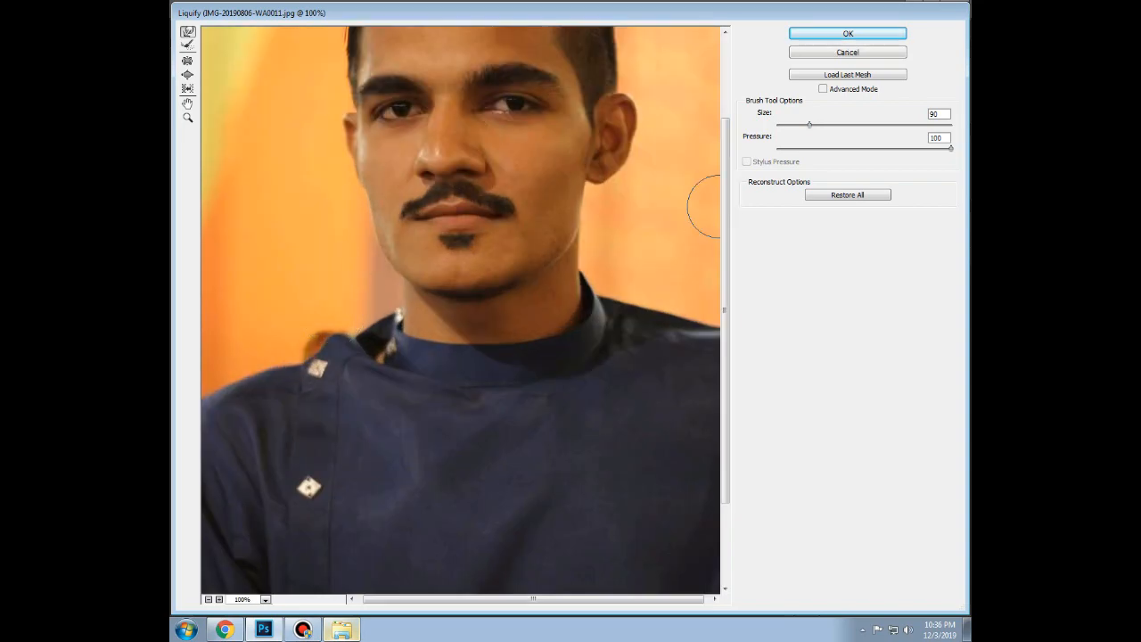
pyautogui.scroll(1, 342, 153)
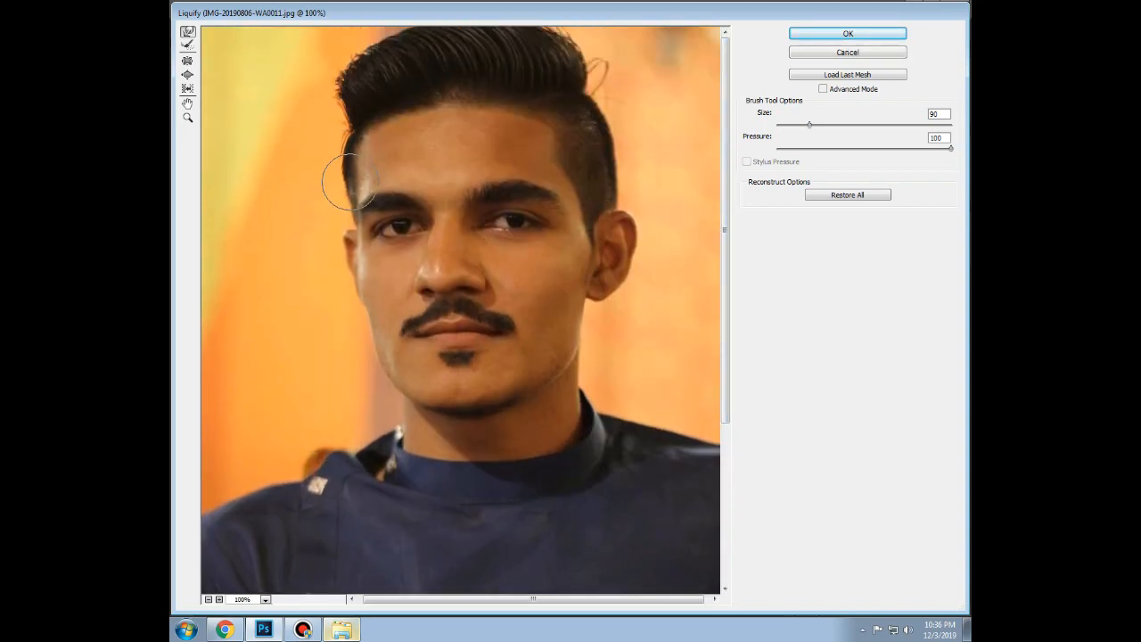
pyautogui.moveTo(351, 100); pyautogui.dragTo(343, 97)
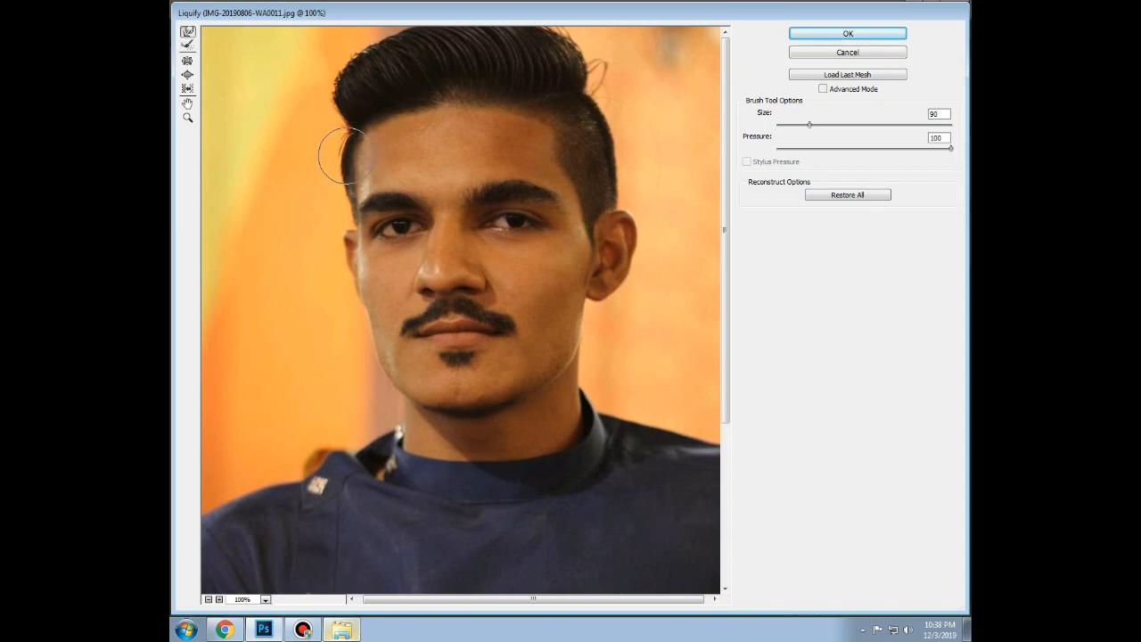
# Shrink the loose strands along the hairline and temple with the Pucker tool, and apply the Liquify changes.
pyautogui.click(187, 61)
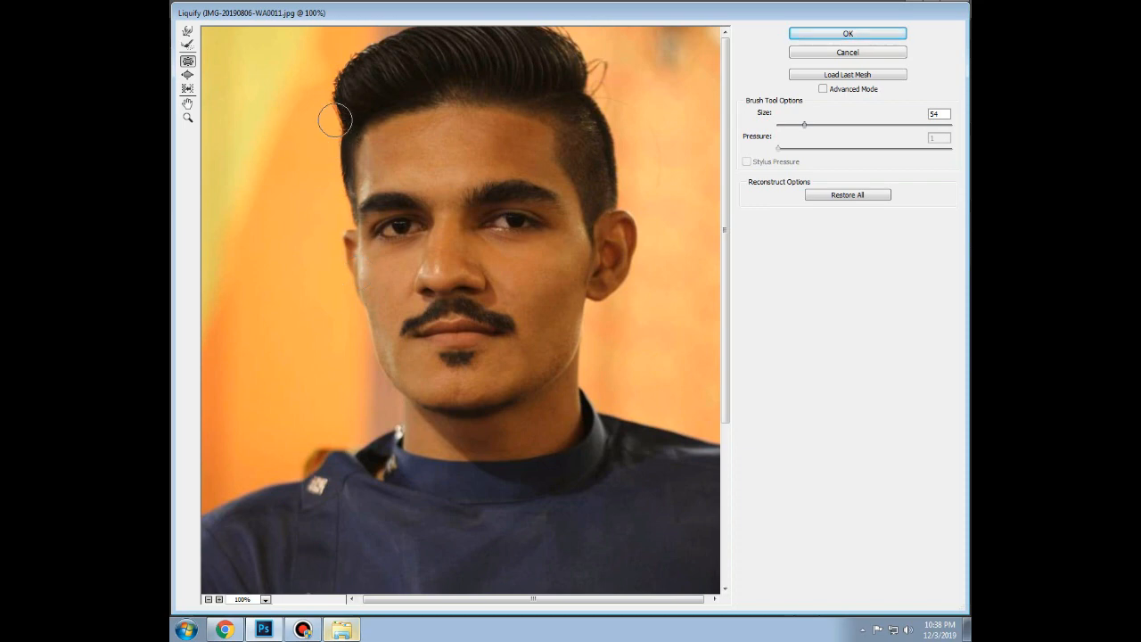
pyautogui.moveTo(342, 130)
pyautogui.mouseDown()
pyautogui.moveTo(348, 139)
pyautogui.moveTo(269, 83)
pyautogui.mouseUp()
pyautogui.press('z')
pyautogui.hotkey('ctrl', '-')
pyautogui.hotkey('ctrl', '-')
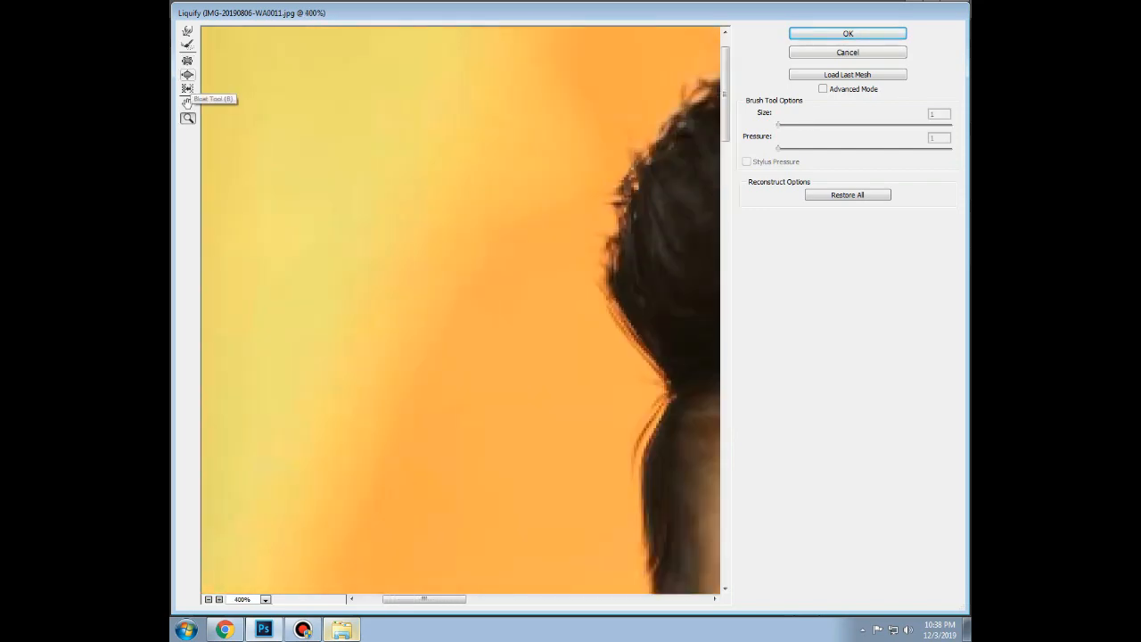
pyautogui.click(187, 60)
pyautogui.moveTo(637, 461)
pyautogui.mouseDown()
pyautogui.moveTo(677, 387)
pyautogui.moveTo(666, 399)
pyautogui.moveTo(673, 367)
pyautogui.moveTo(617, 308)
pyautogui.moveTo(619, 317)
pyautogui.moveTo(650, 356)
pyautogui.moveTo(617, 253)
pyautogui.moveTo(645, 159)
pyautogui.moveTo(699, 98)
pyautogui.moveTo(612, 237)
pyautogui.mouseUp()
pyautogui.moveTo(695, 95)
pyautogui.mouseDown()
pyautogui.moveTo(724, 82)
pyautogui.moveTo(681, 71)
pyautogui.mouseUp()
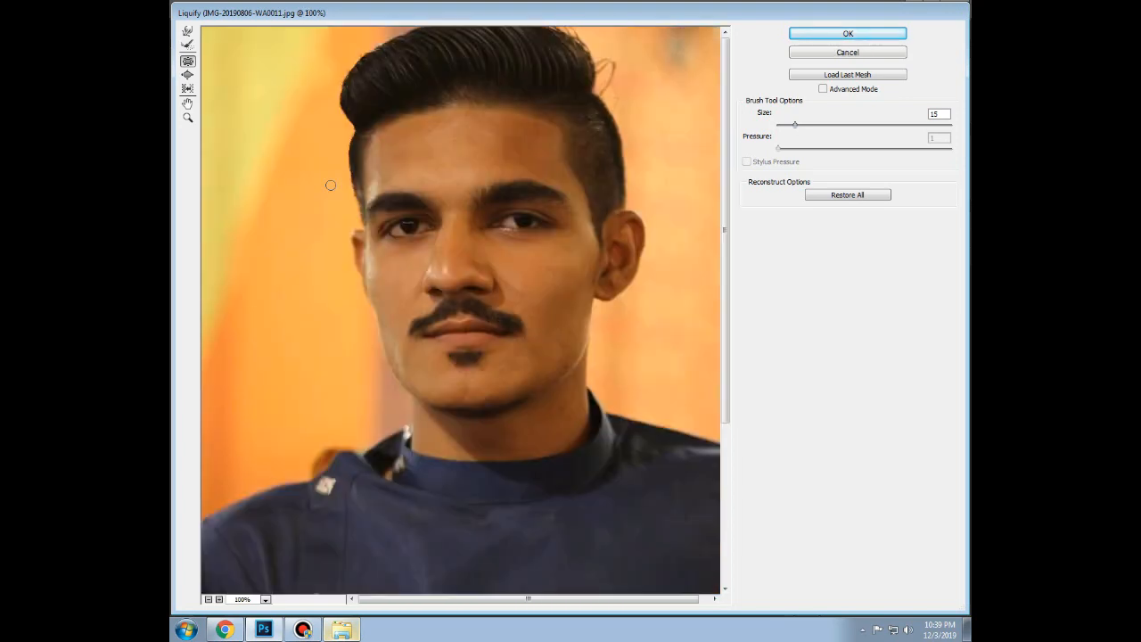
pyautogui.click(187, 75)
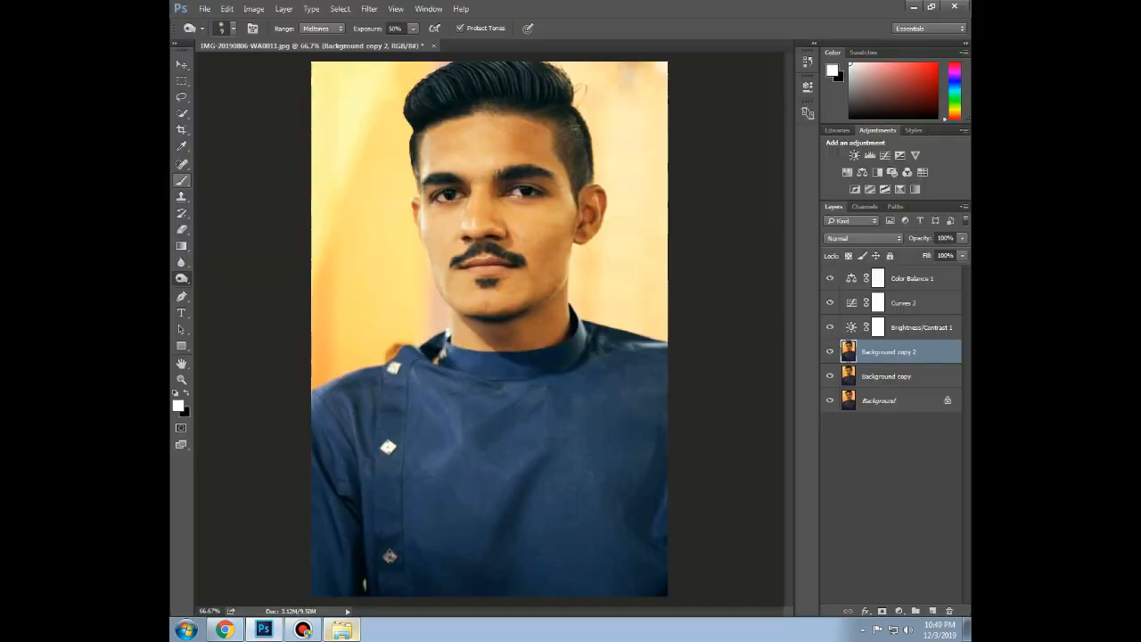
# Remove the looping stray hairs beside the head above the man's ear using the Spot Healing Brush at size 19.
pyautogui.doubleClick(182, 380)
pyautogui.scroll(5, 511, 530)
pyautogui.moveTo(408, 224); pyautogui.dragTo(718, 441)
pyautogui.press('j')
pyautogui.click(232, 28)
pyautogui.moveTo(537, 171); pyautogui.dragTo(567, 178)
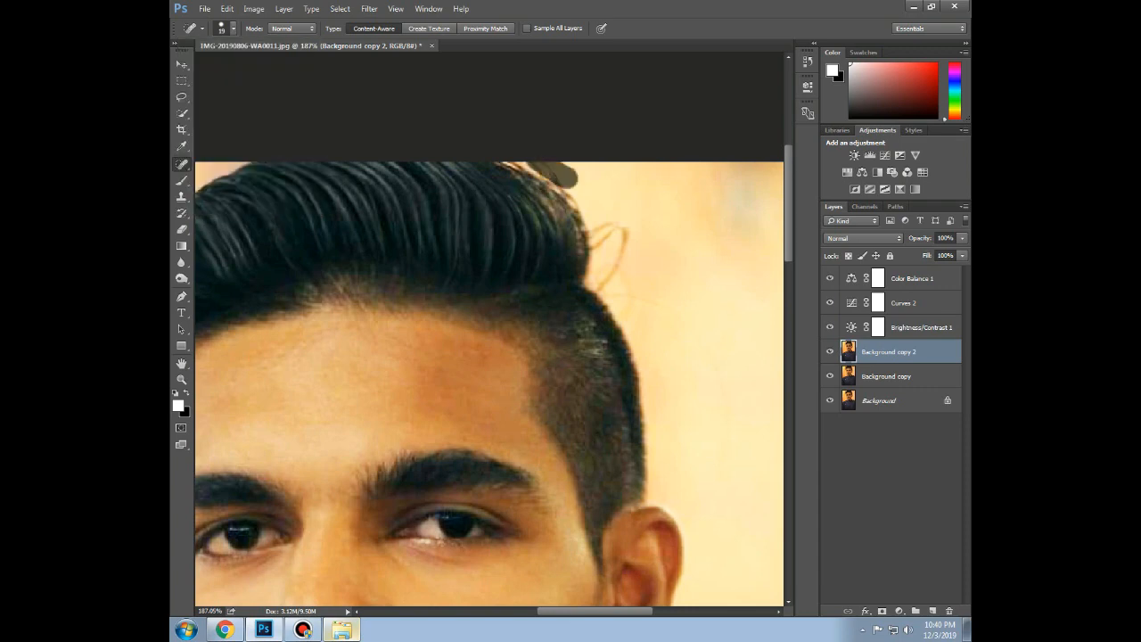
pyautogui.click(543, 172)
pyautogui.moveTo(603, 246); pyautogui.dragTo(602, 236)
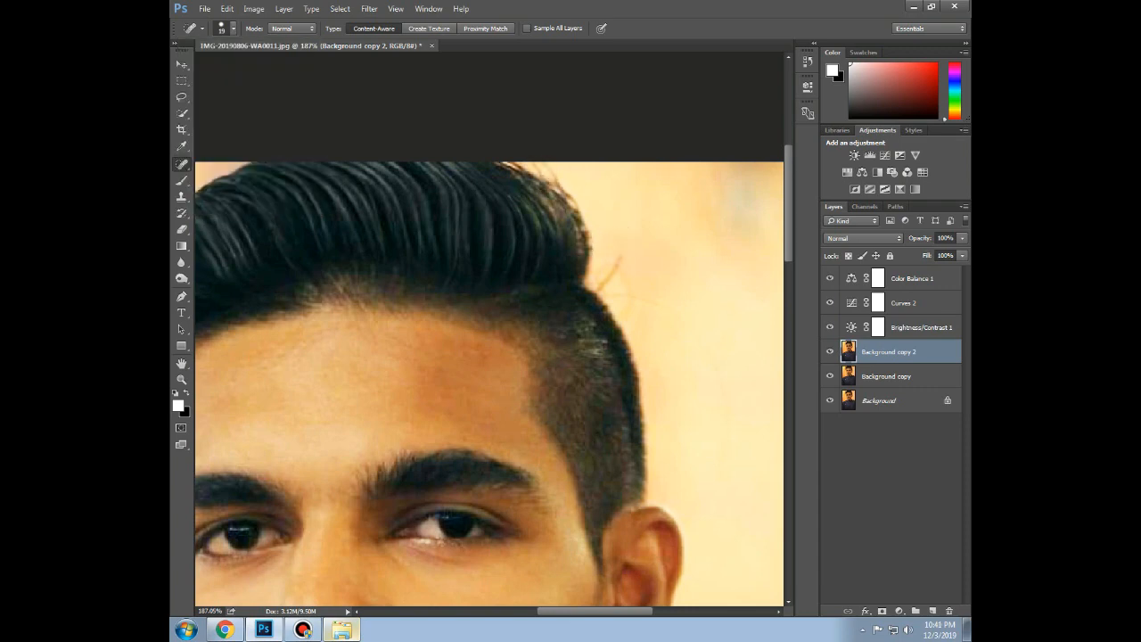
pyautogui.moveTo(605, 281); pyautogui.dragTo(671, 307)
# Heal the remaining stray hairs along the upper edge of the hairstyle against the background.
pyautogui.moveTo(545, 170)
pyautogui.mouseDown()
pyautogui.moveTo(562, 172)
pyautogui.moveTo(568, 210)
pyautogui.mouseUp()
pyautogui.click(543, 183)
pyautogui.moveTo(553, 193); pyautogui.dragTo(570, 211)
pyautogui.click(564, 201)
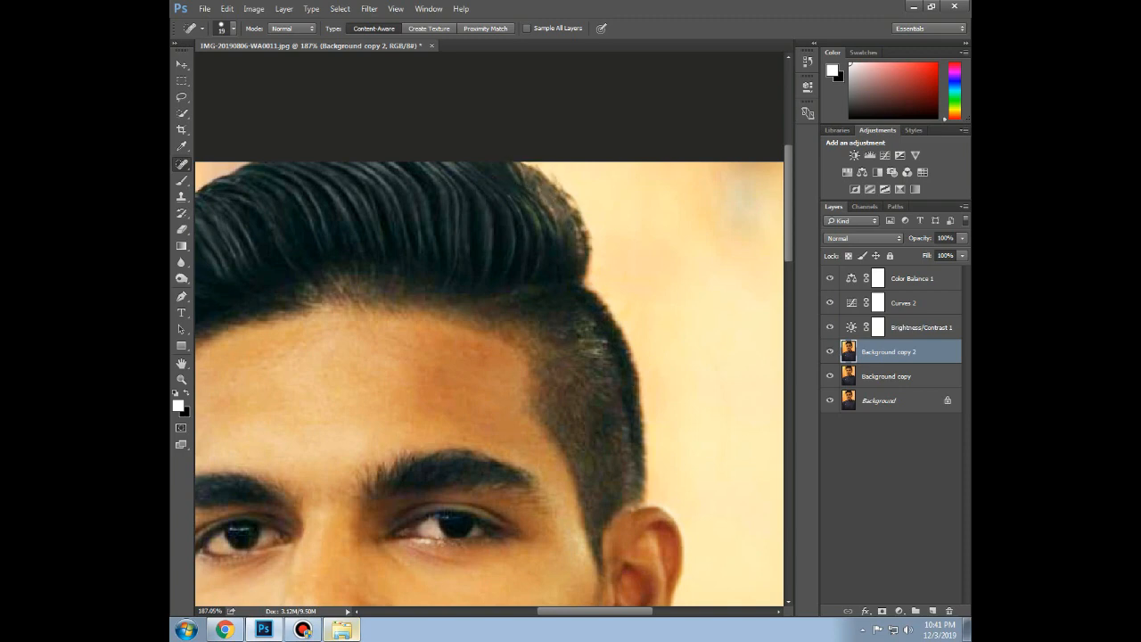
pyautogui.click(568, 205)
pyautogui.click(578, 207)
pyautogui.hotkey('ctrl', '-')
pyautogui.hotkey('ctrl', '-')
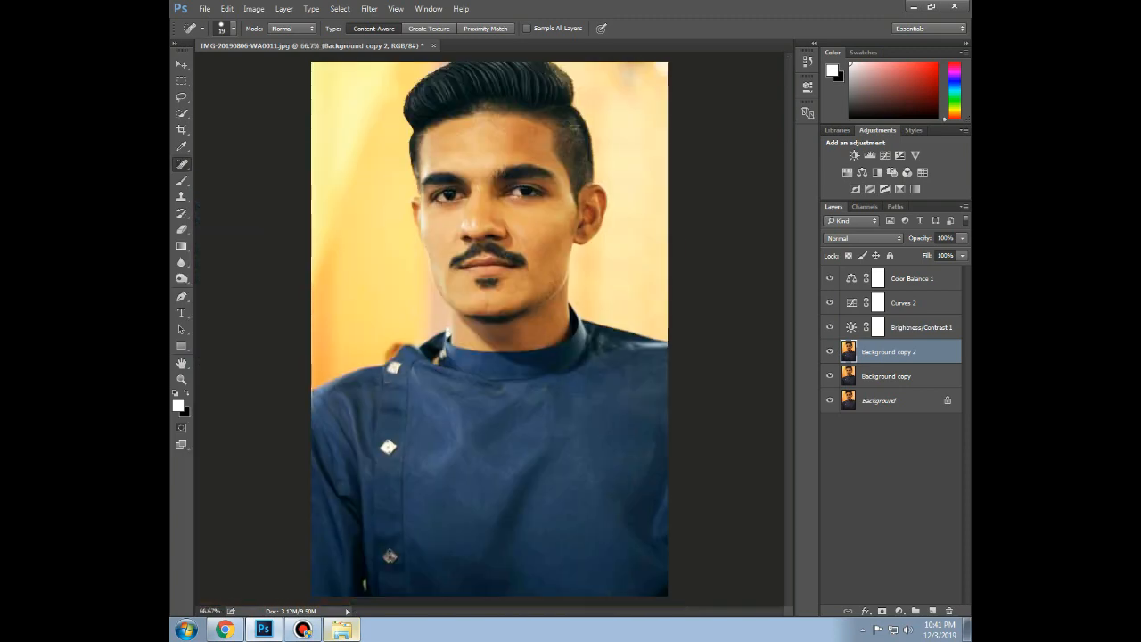
# Select all the layers from Background up to Color Balance 1 and merge them into one.
pyautogui.click(891, 401)
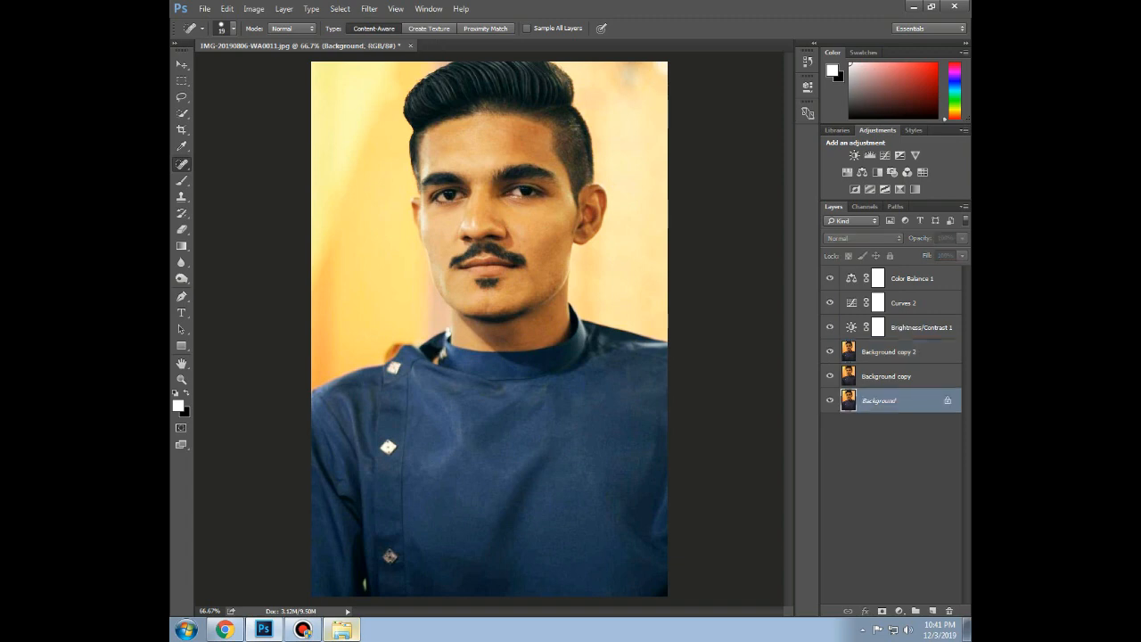
pyautogui.hotkey('ctrl', 'alt', 'a')
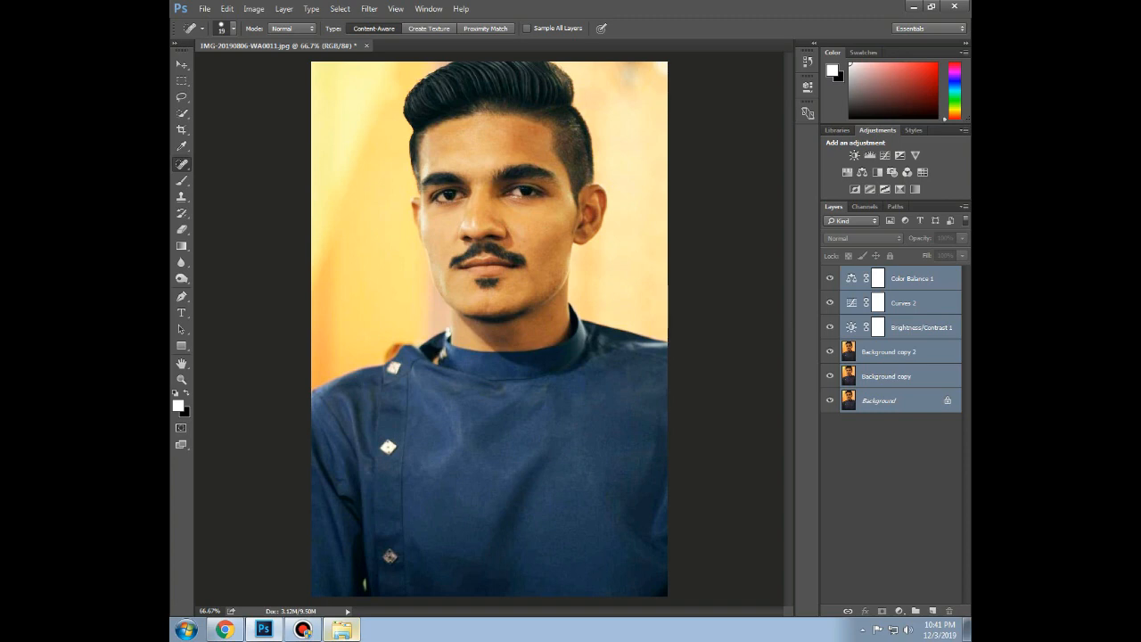
pyautogui.rightClick(895, 353)
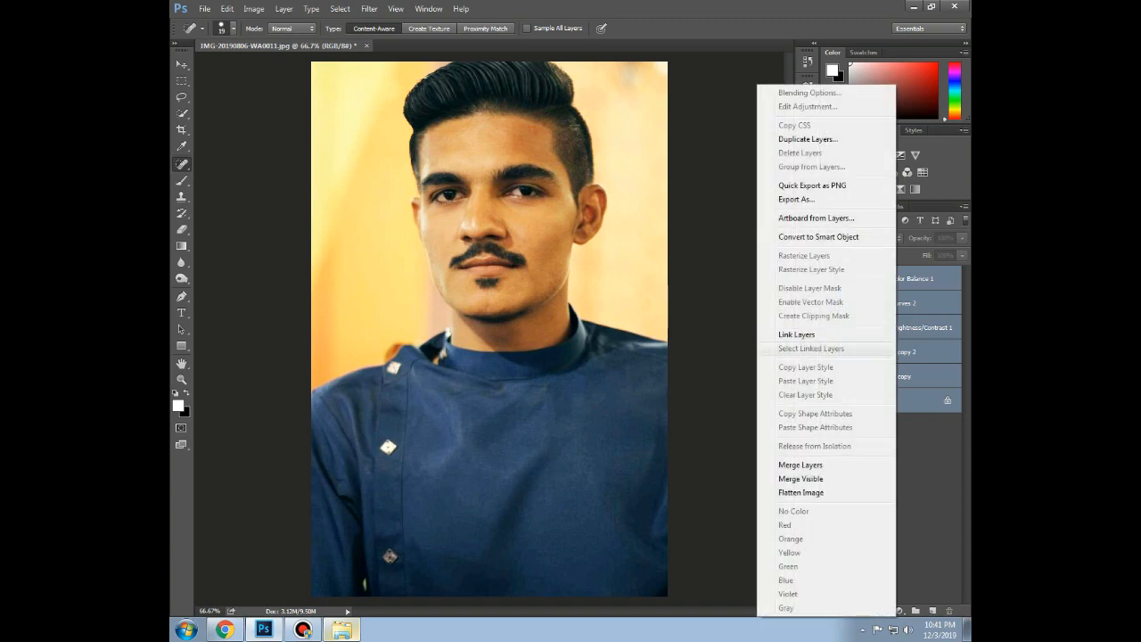
pyautogui.click(801, 465)
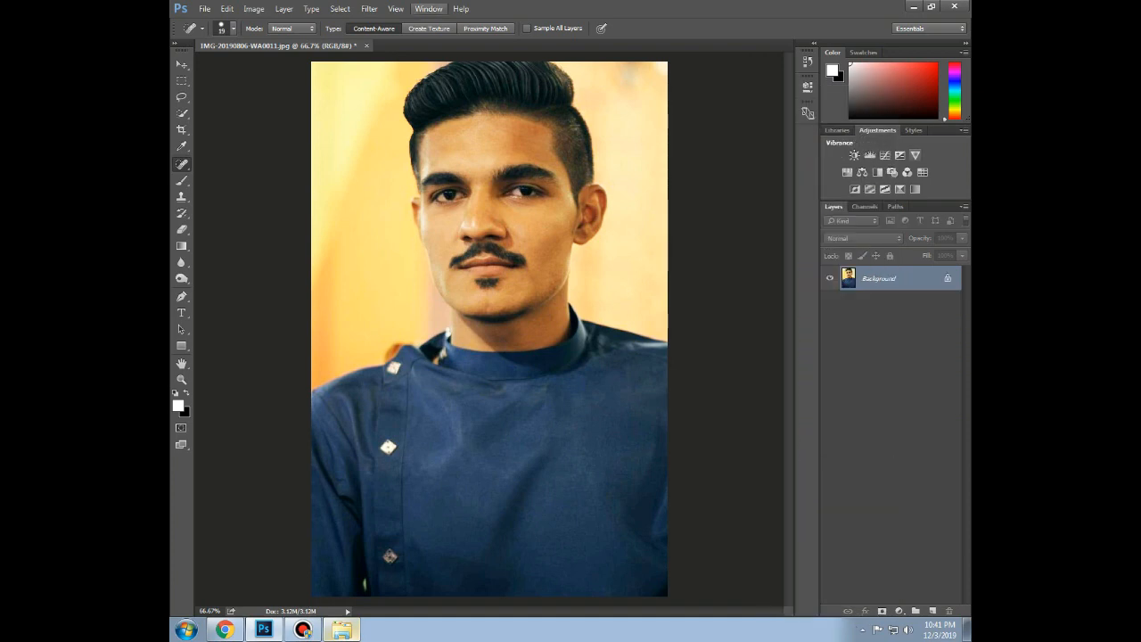
# Start saving the merged portrait as a separate file with JPEG as the format.
pyautogui.click(204, 9)
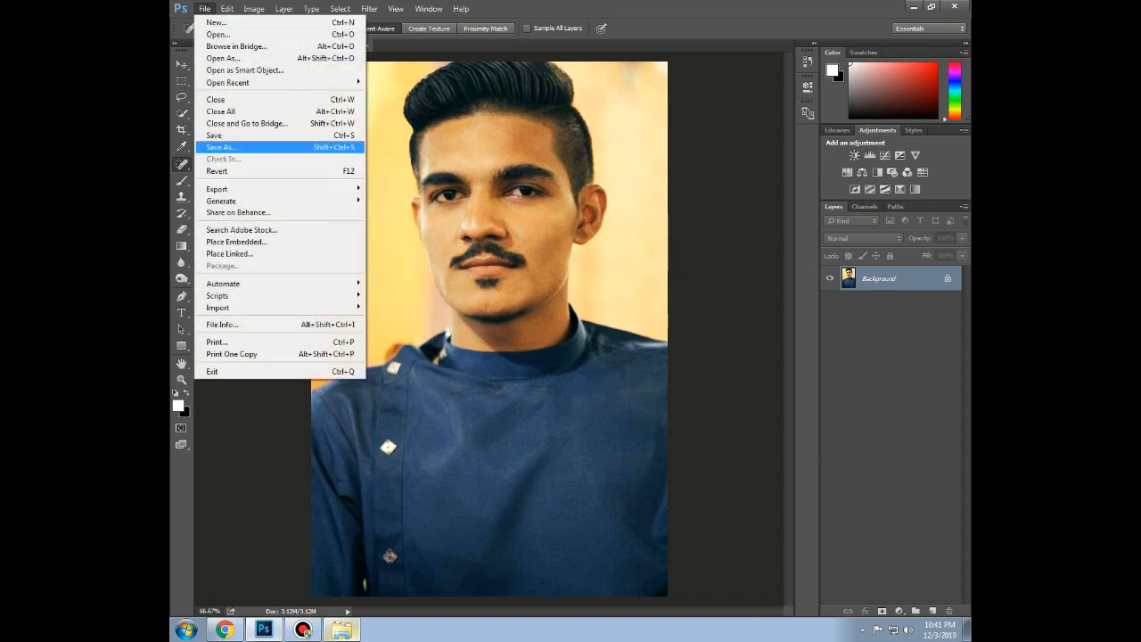
pyautogui.click(221, 147)
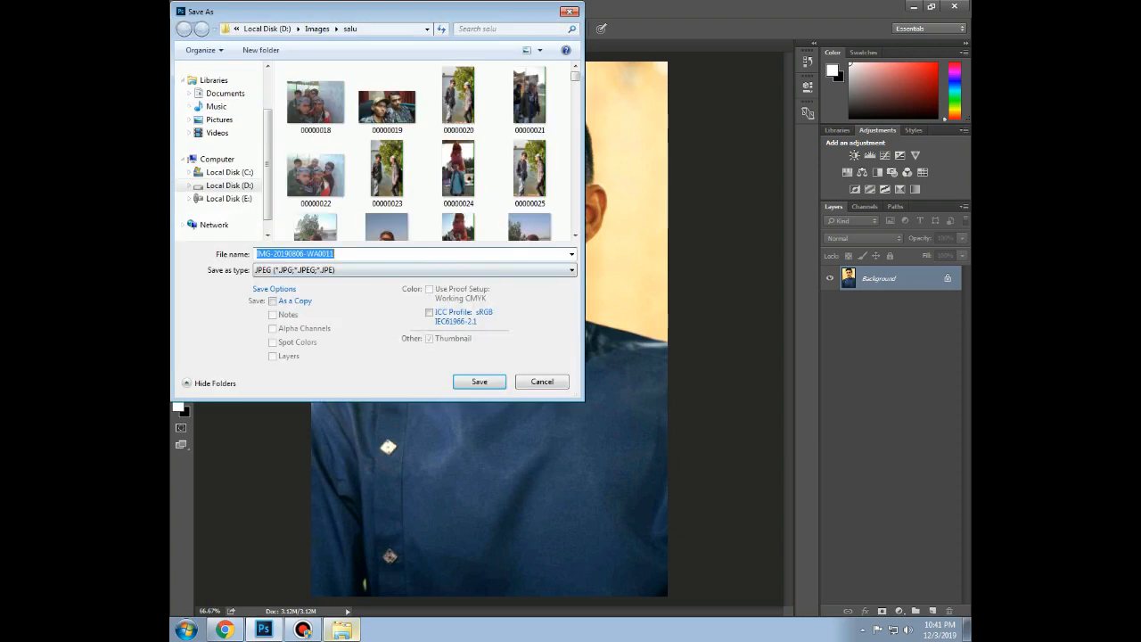
pyautogui.click(365, 254)
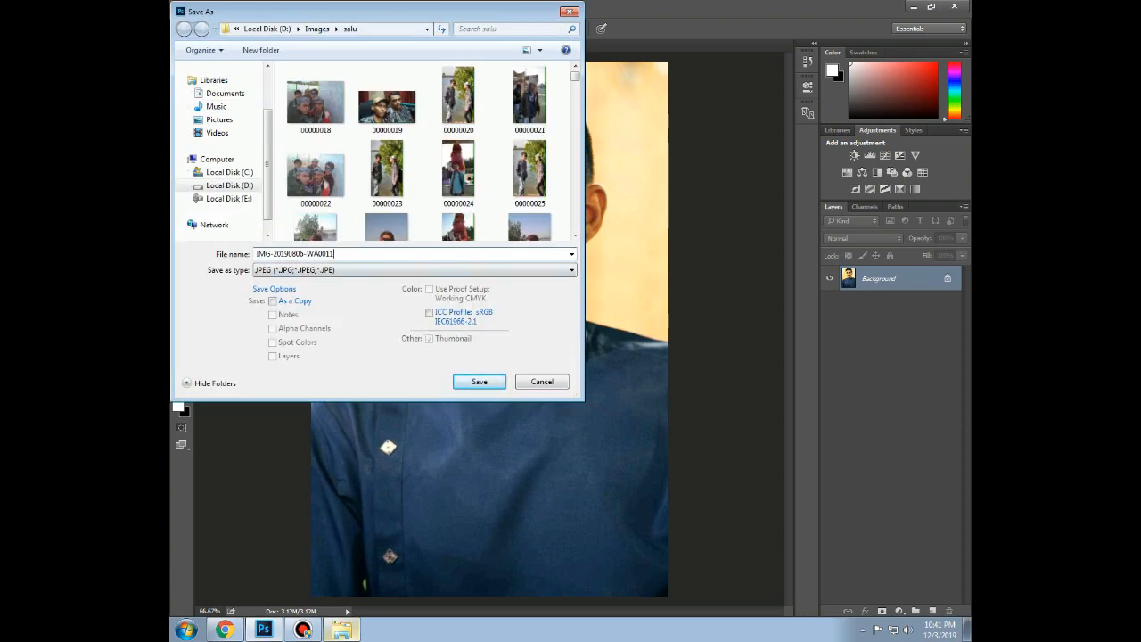
pyautogui.doubleClick(414, 270)
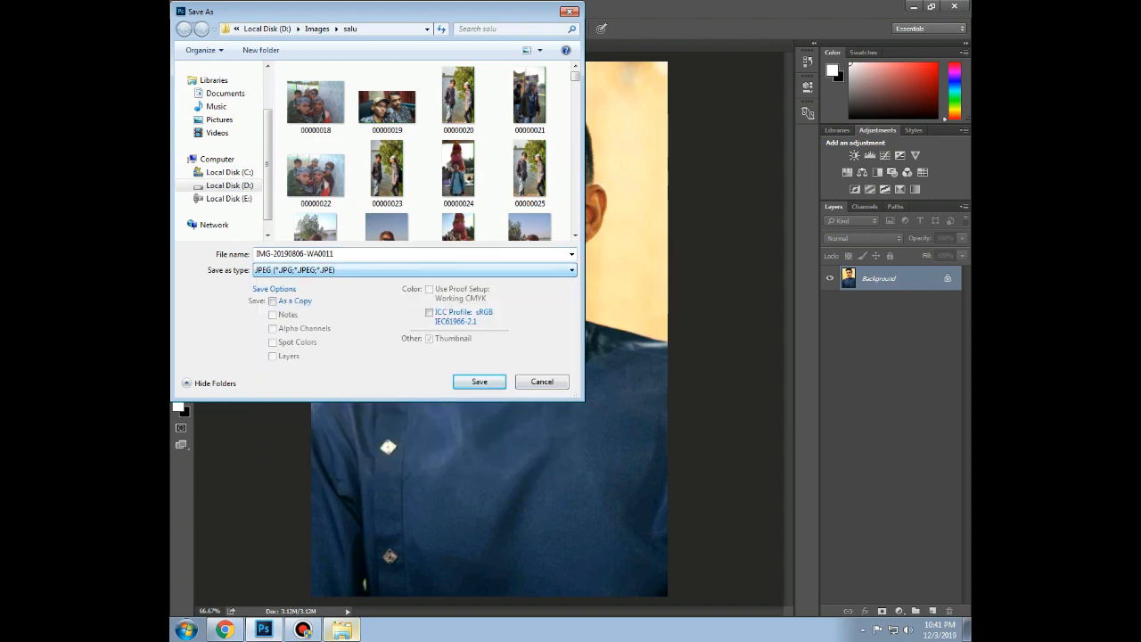
pyautogui.doubleClick(414, 270)
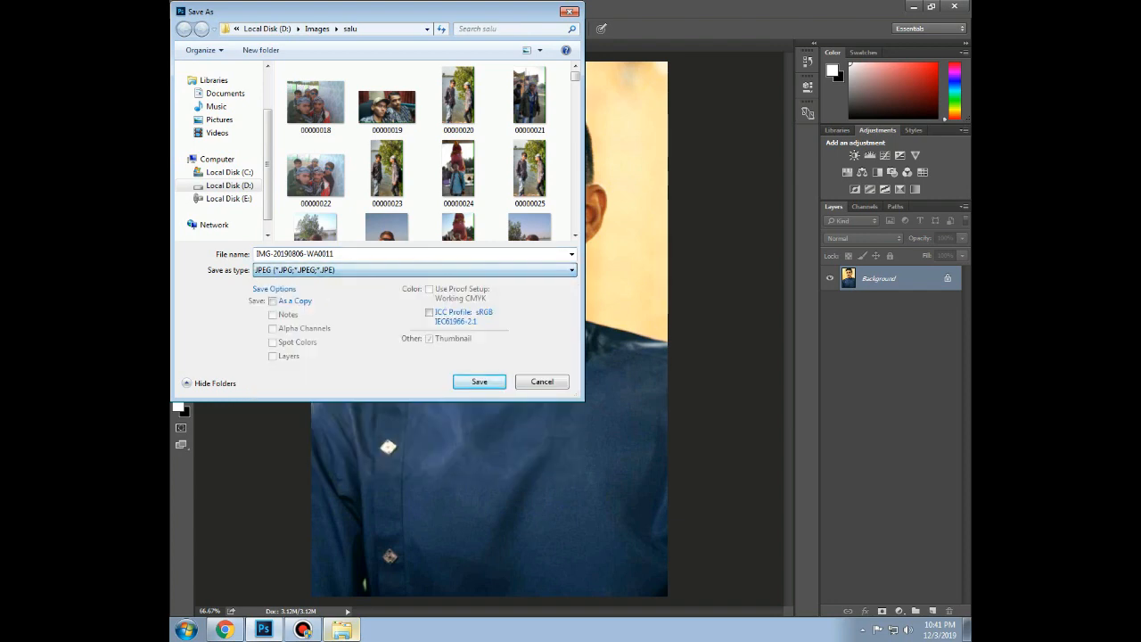
pyautogui.doubleClick(415, 270)
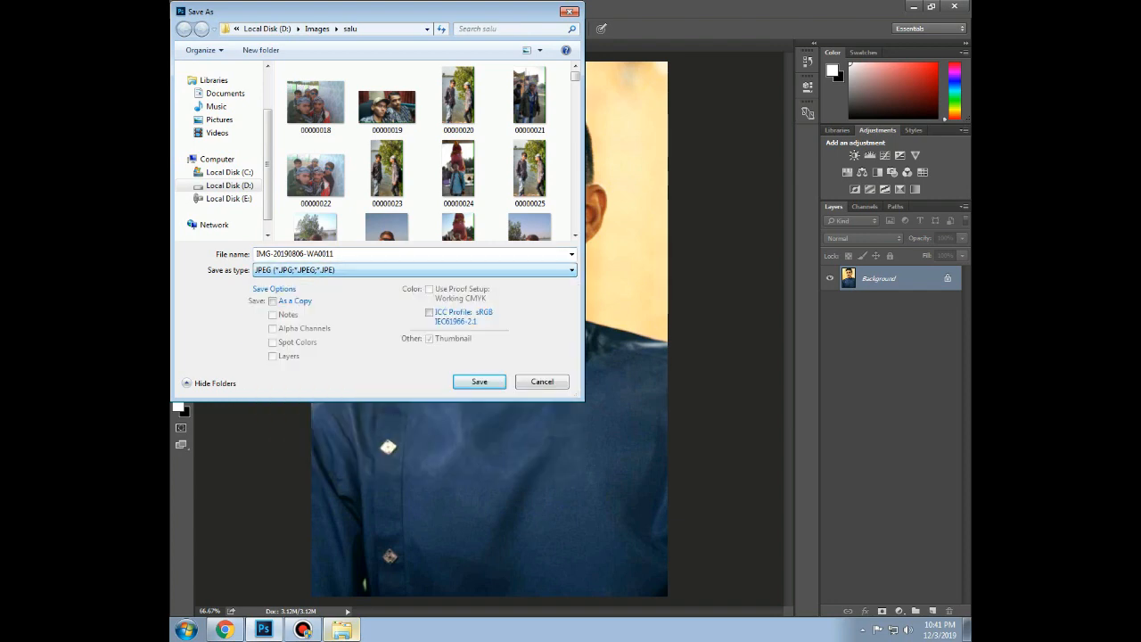
pyautogui.click(415, 270)
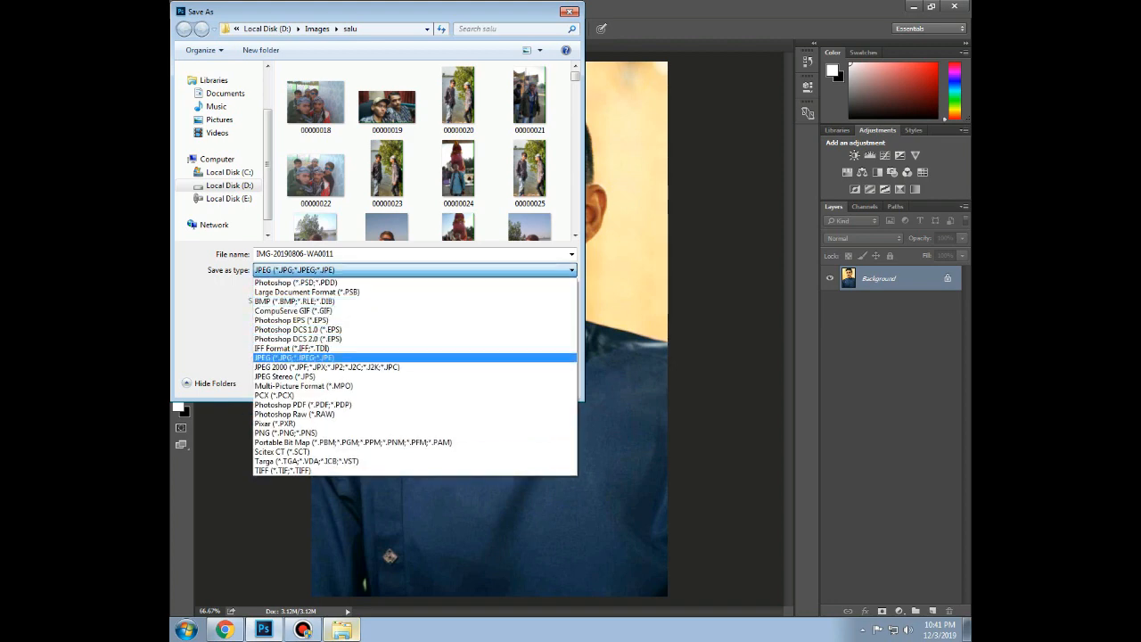
pyautogui.click(414, 358)
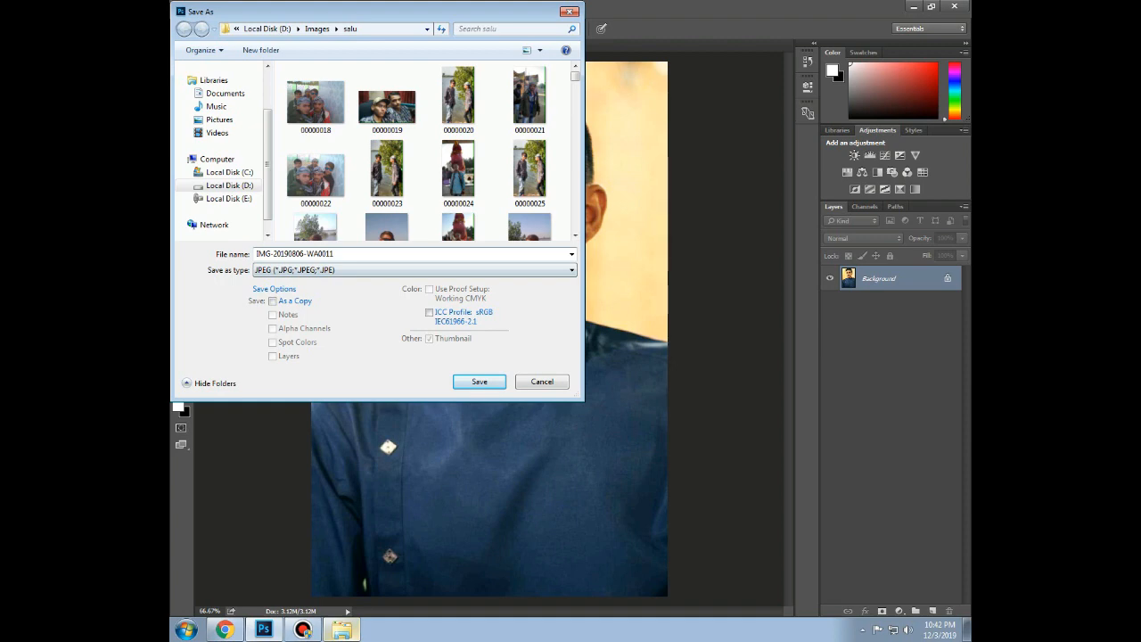
# Try to save the portrait under its existing file name, and decline to replace the original file.
pyautogui.click(307, 254)
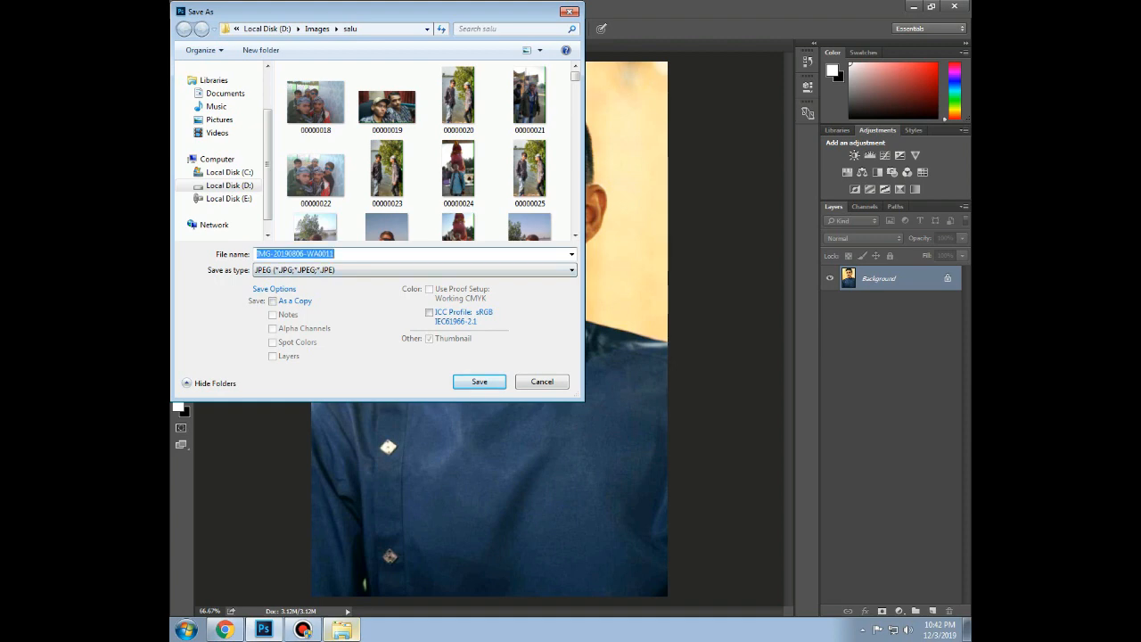
pyautogui.click(335, 255)
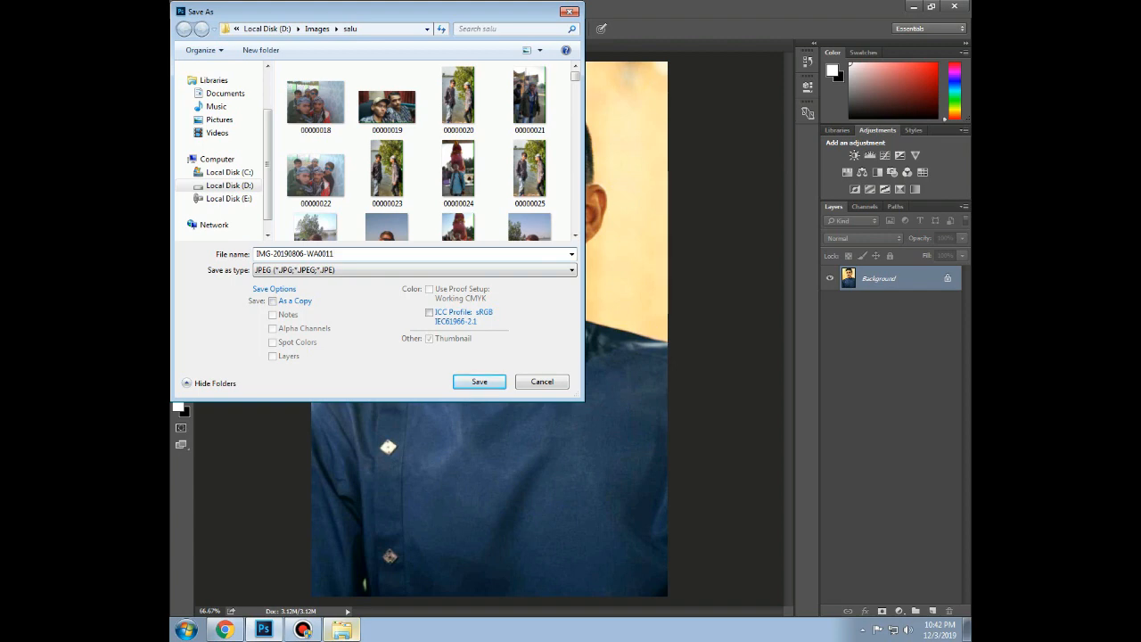
pyautogui.click(480, 382)
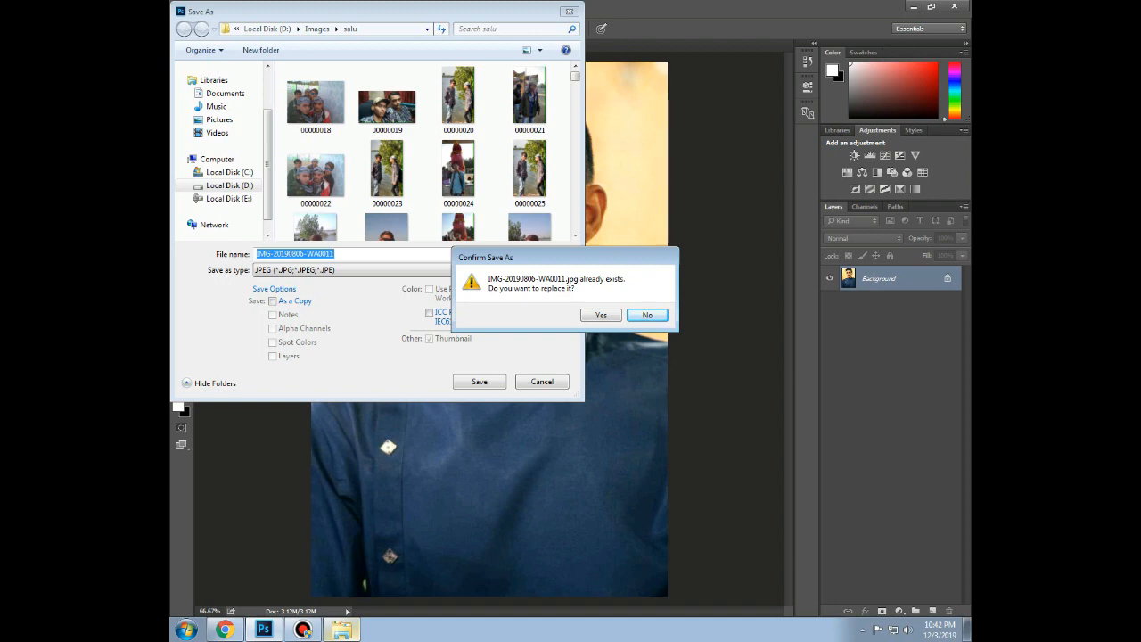
pyautogui.press('Return')
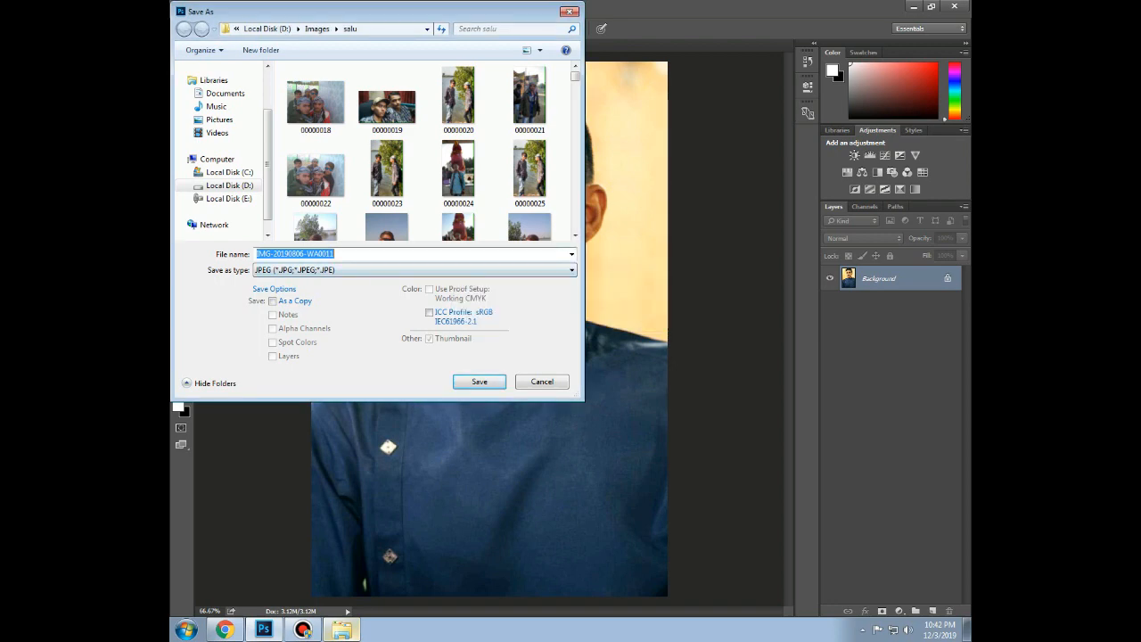
# Save the portrait as IMG-20190806-WA0018 in JPEG format with Maximum quality 12 and the Progressive option.
pyautogui.click(339, 254)
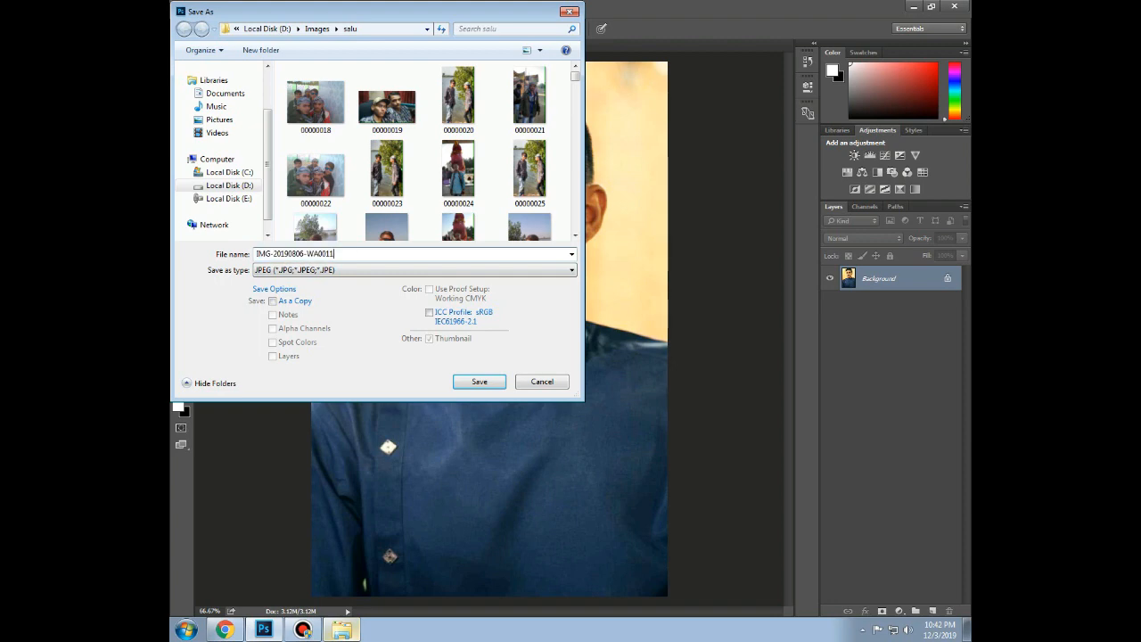
pyautogui.press('BackSpace')
pyautogui.write('8')
pyautogui.click(480, 382)
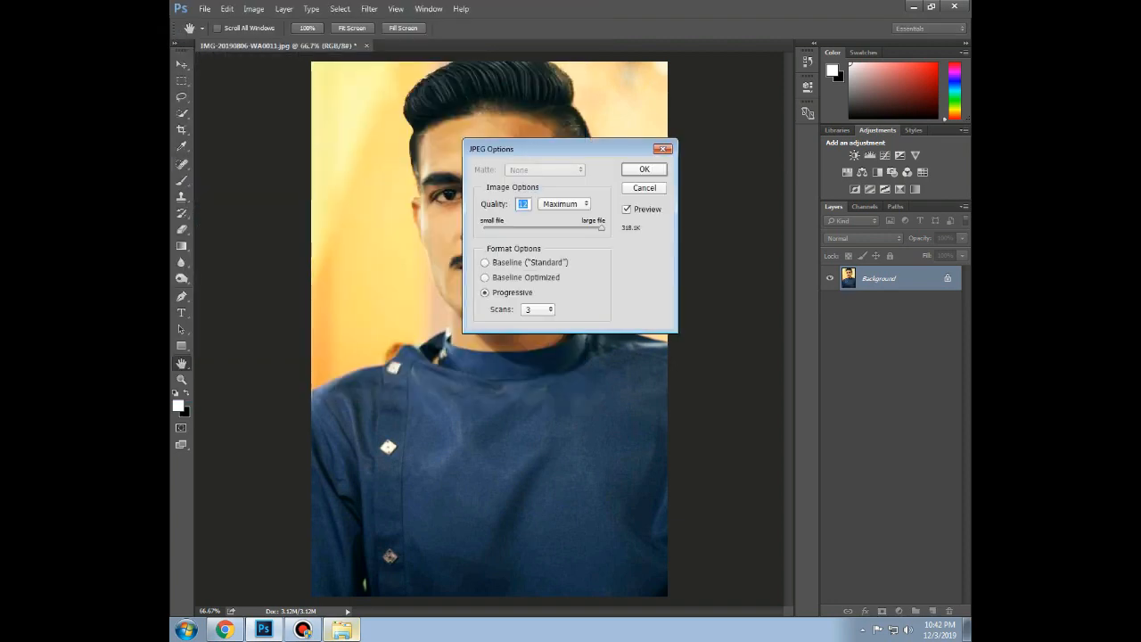
pyautogui.press('Return')
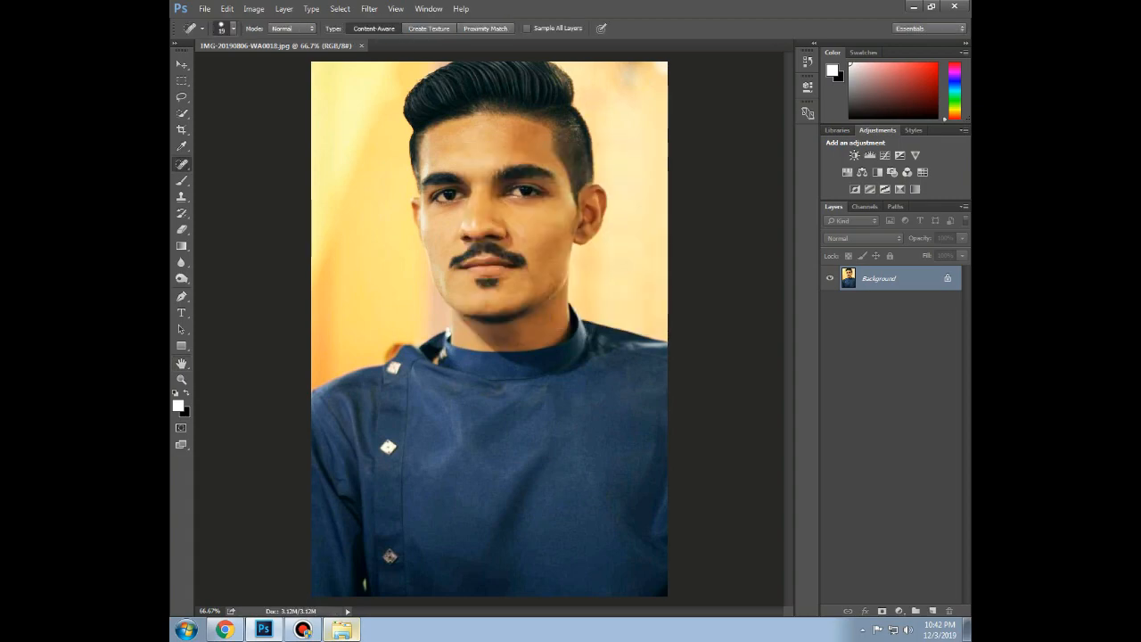